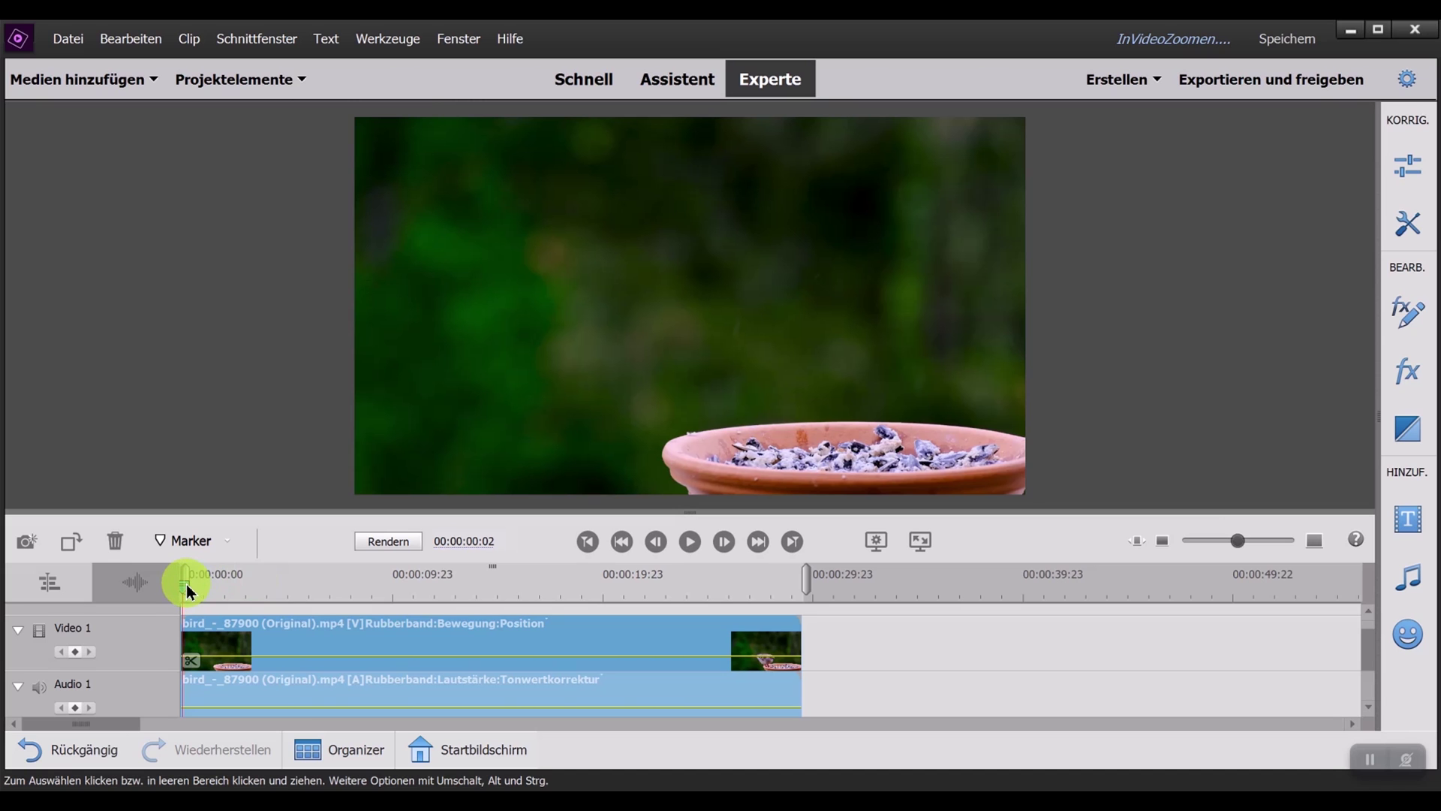
Play and scrub the sparrow clip, then return to around eight seconds in
key(space)
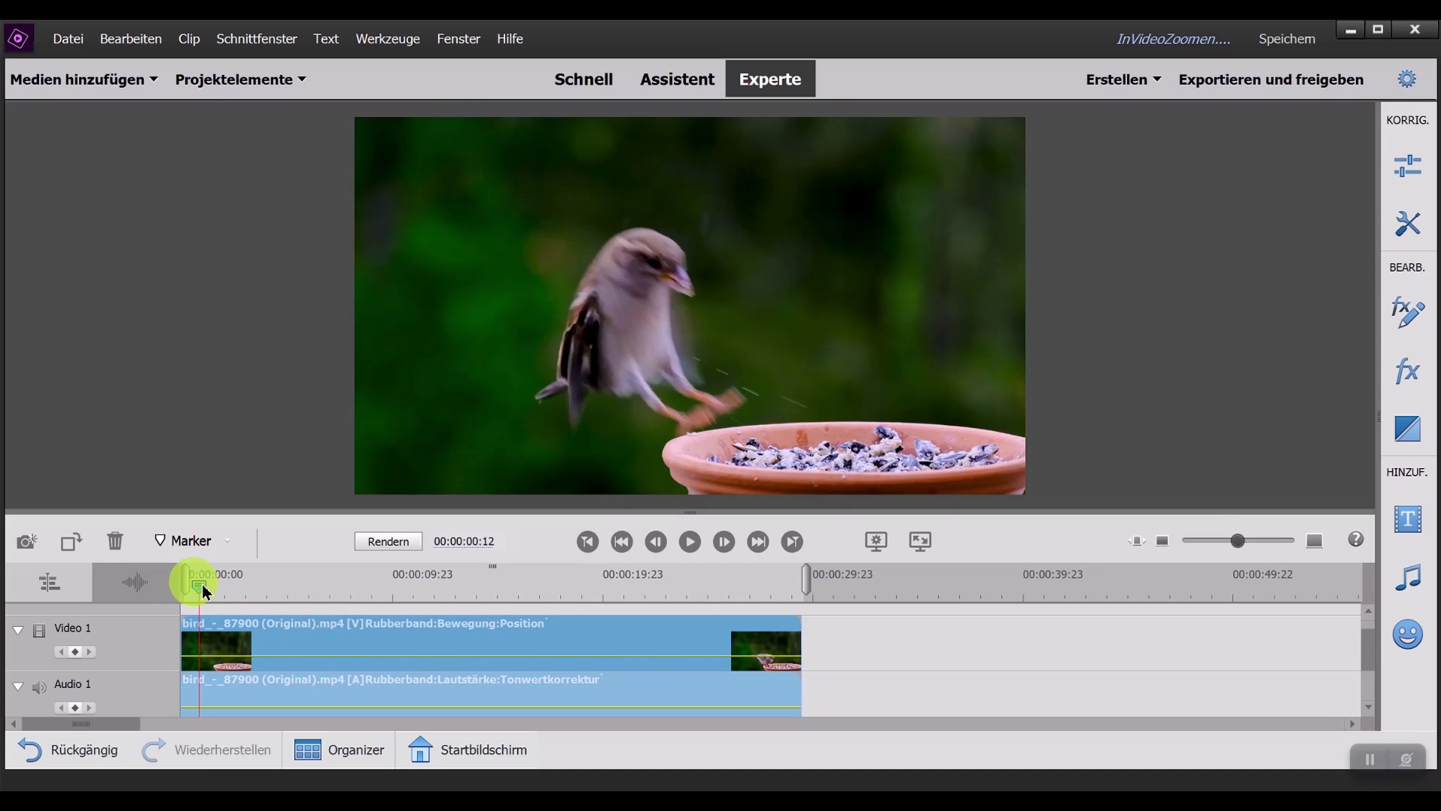
mouse_move(236, 597)
mouse_down()
mouse_move(545, 616)
mouse_move(789, 608)
mouse_up()
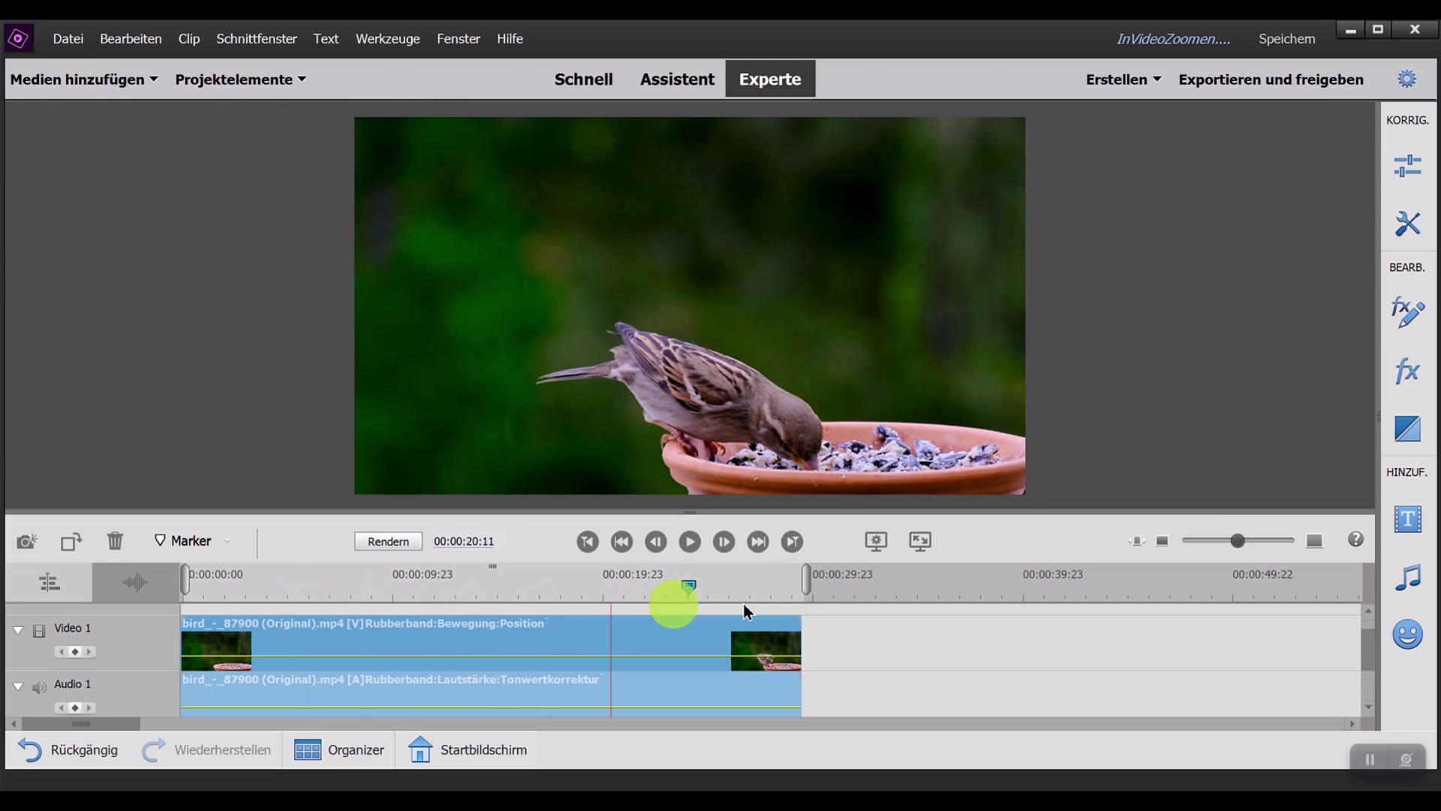
drag(706, 587, 251, 610)
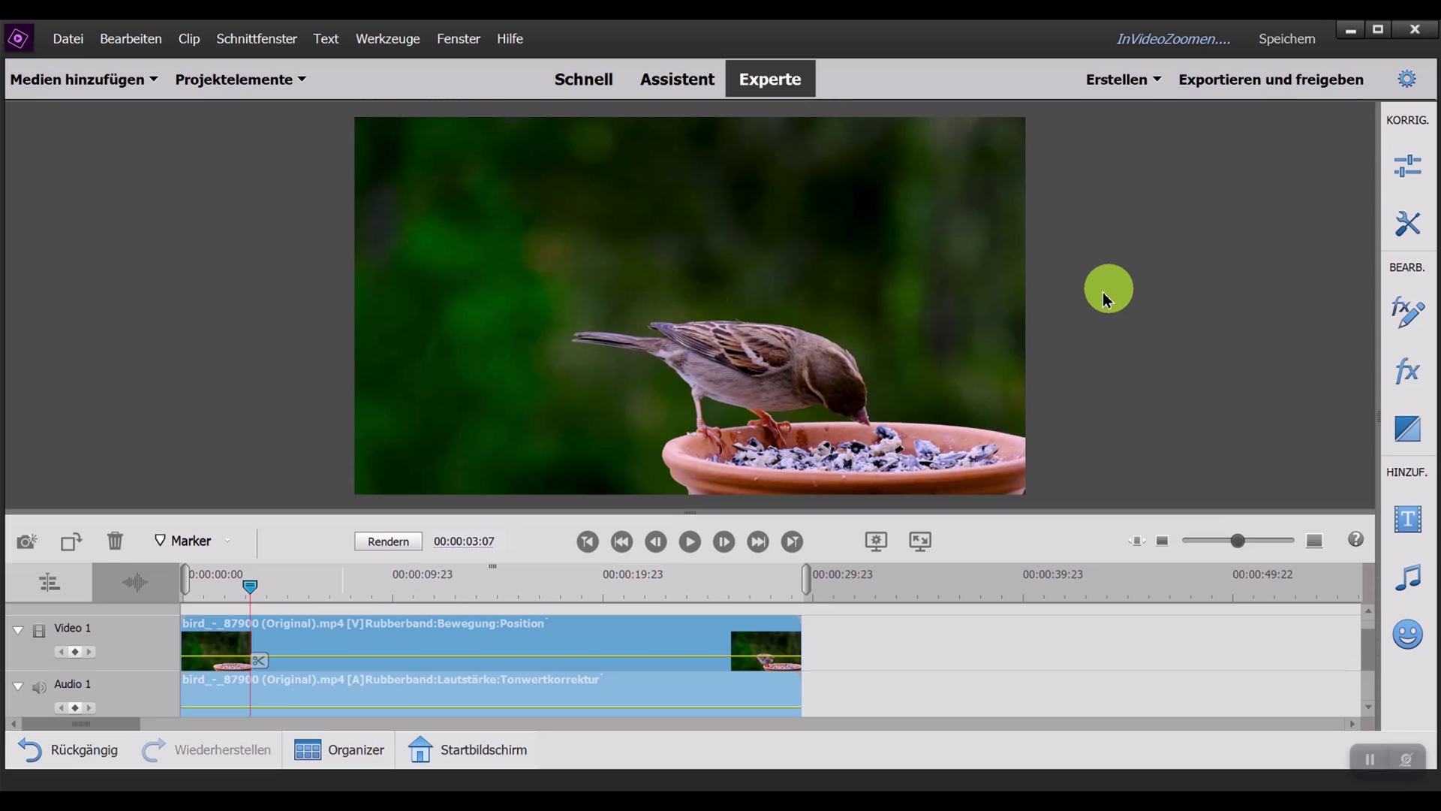
Open the clip's Applied Effects, re-expand Bewegung, and show its keyframe timeline
click(1420, 318)
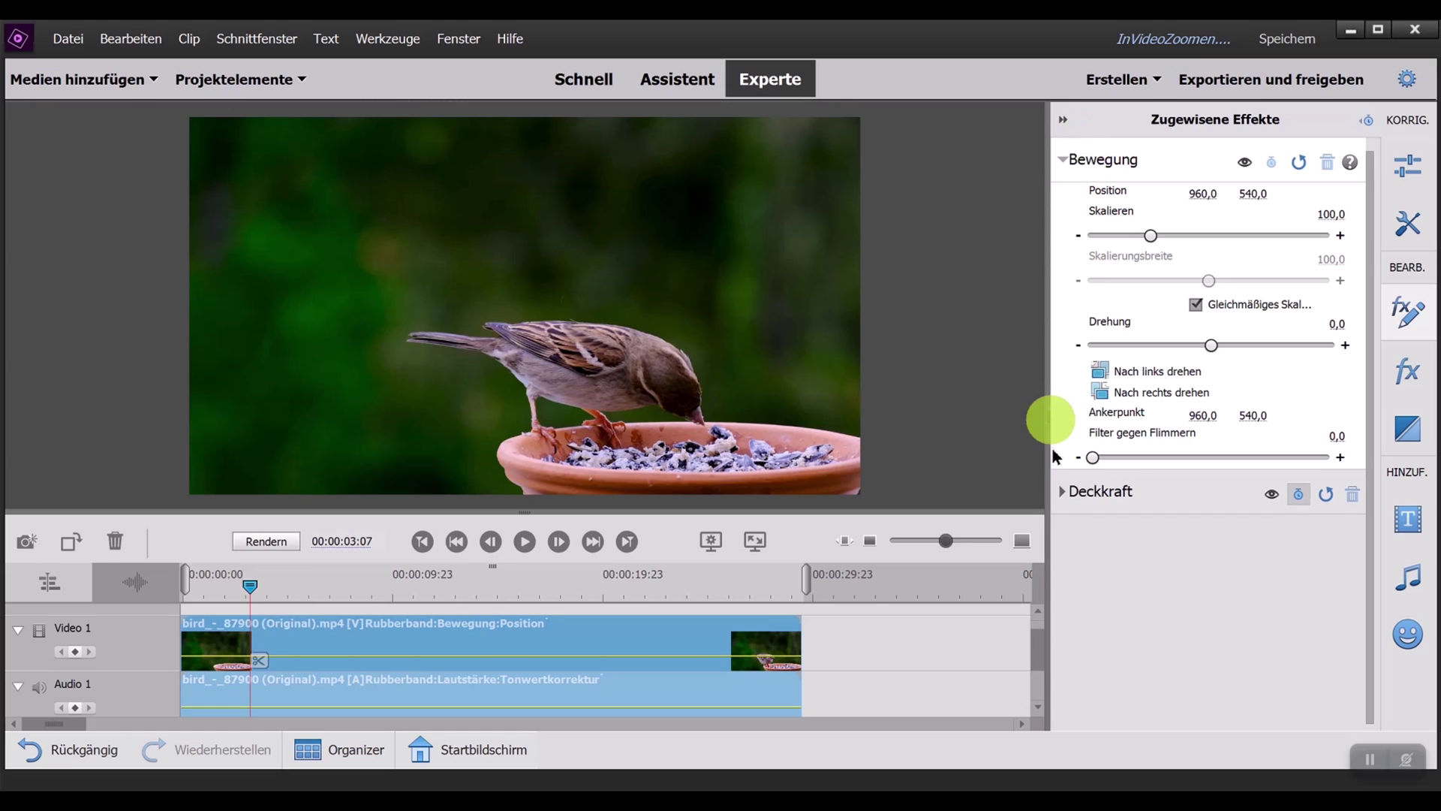
click(1072, 162)
click(1071, 161)
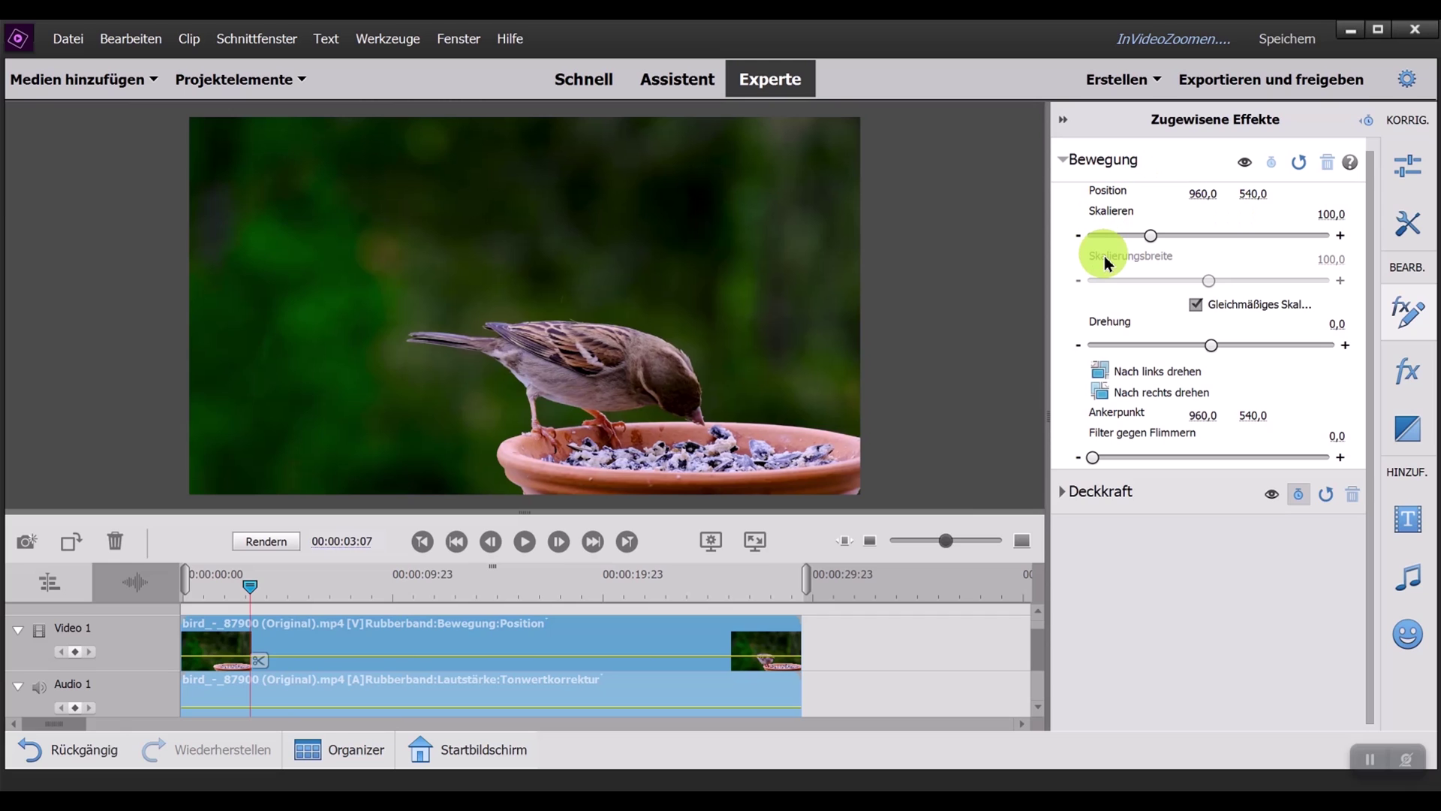
click(1368, 122)
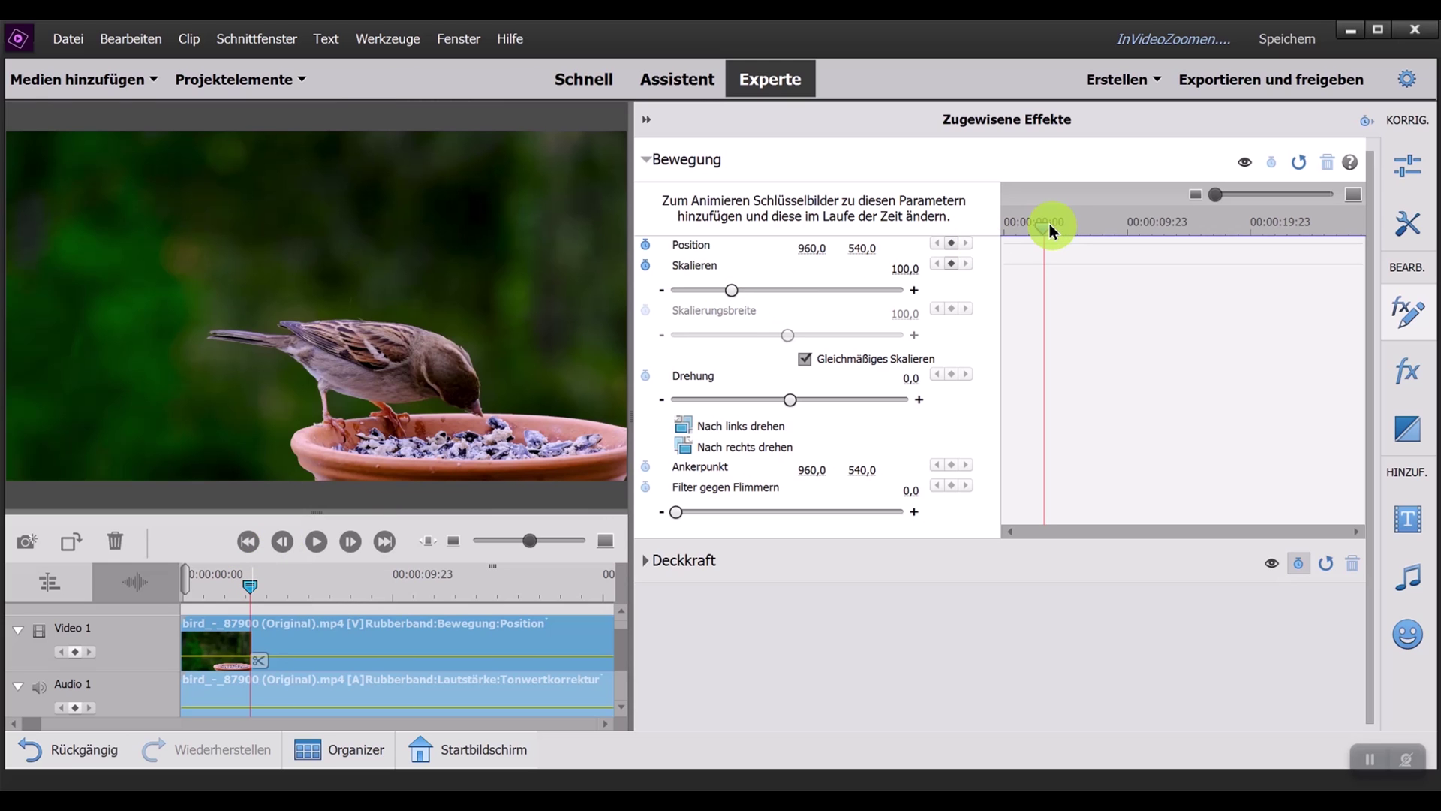
Nudge the playhead forward and add a first Position keyframe at 960,0 / 540,0
drag(1048, 230, 1055, 231)
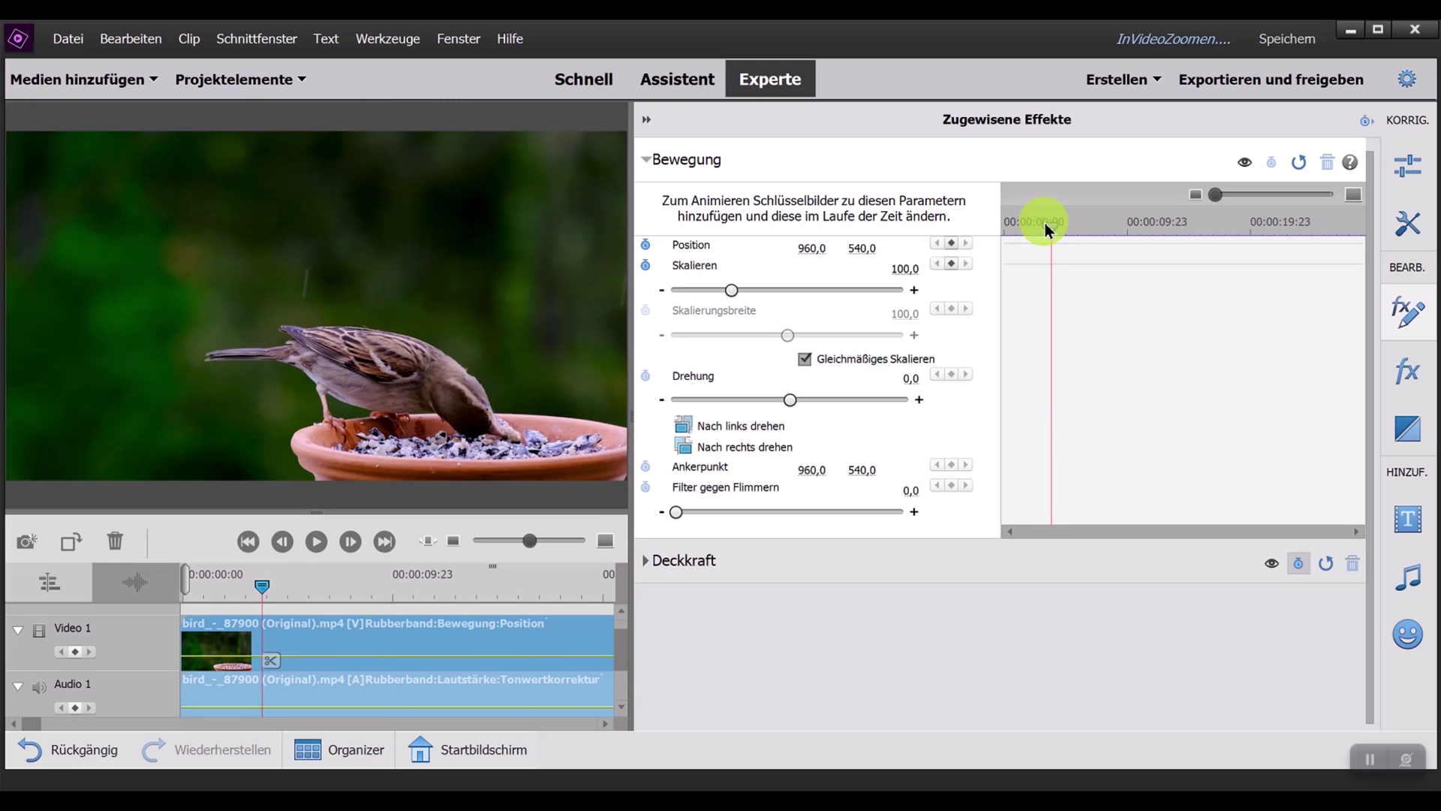
click(952, 244)
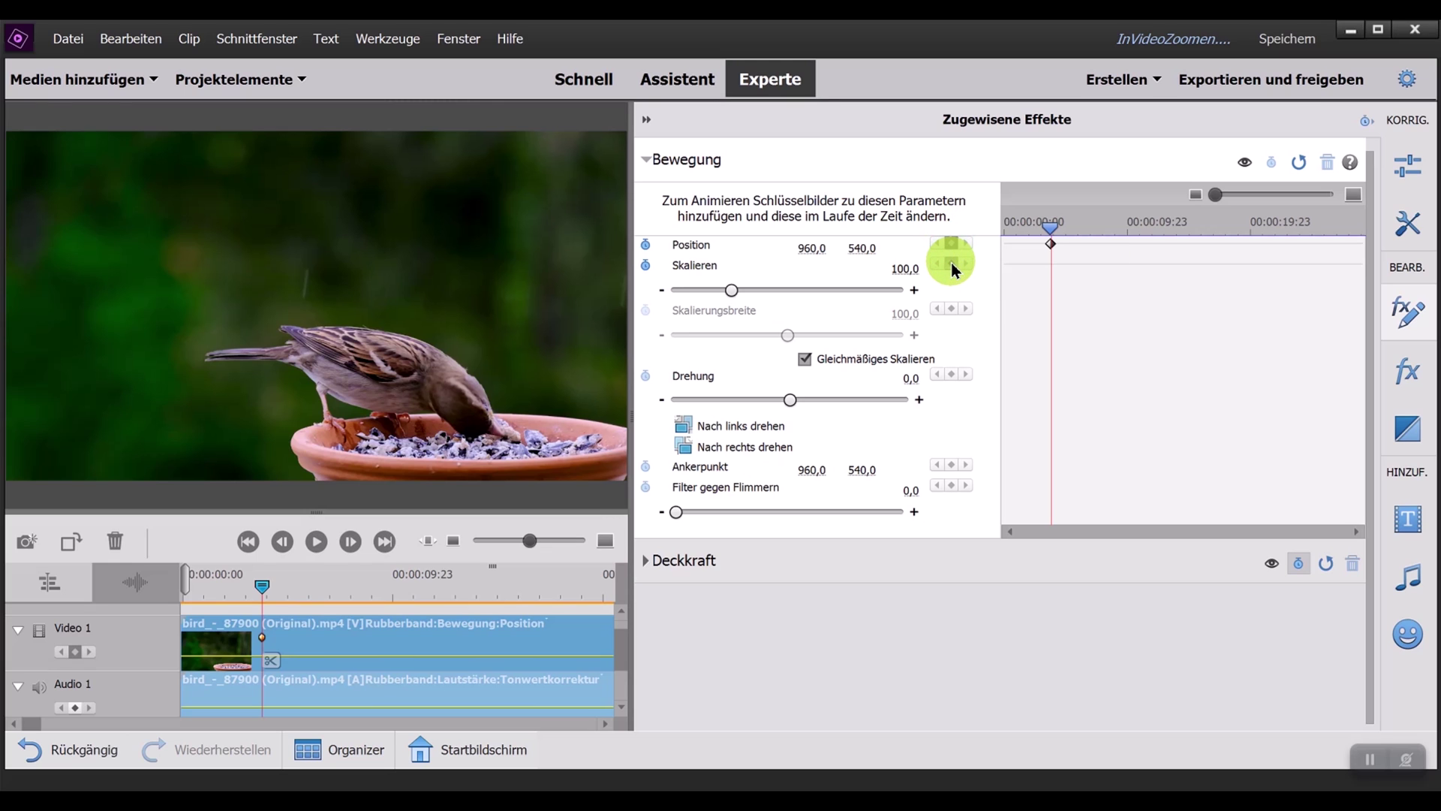
Add a Skalieren keyframe at the start and a second Position keyframe slightly later
click(951, 265)
drag(1049, 225, 1061, 224)
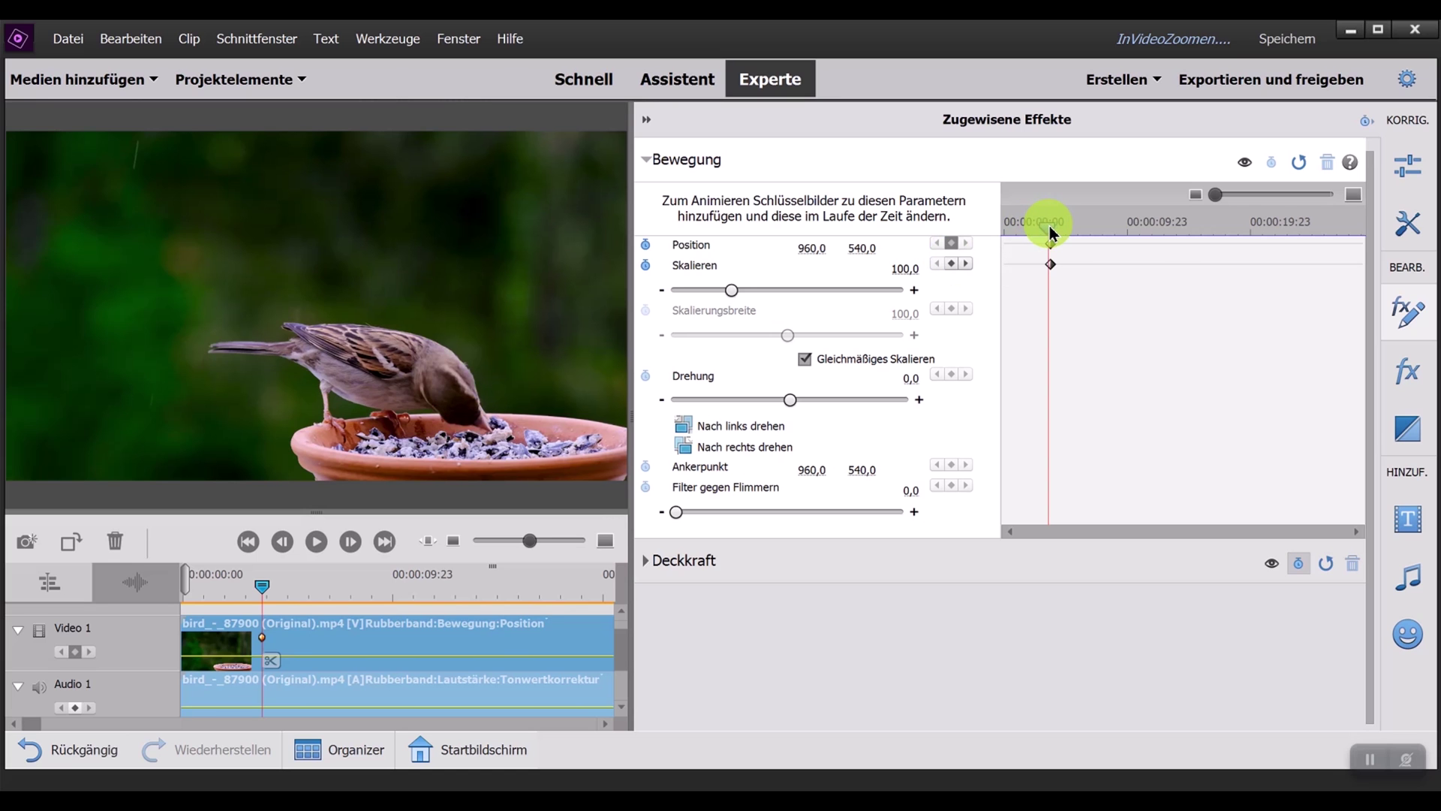
drag(1060, 224, 1079, 225)
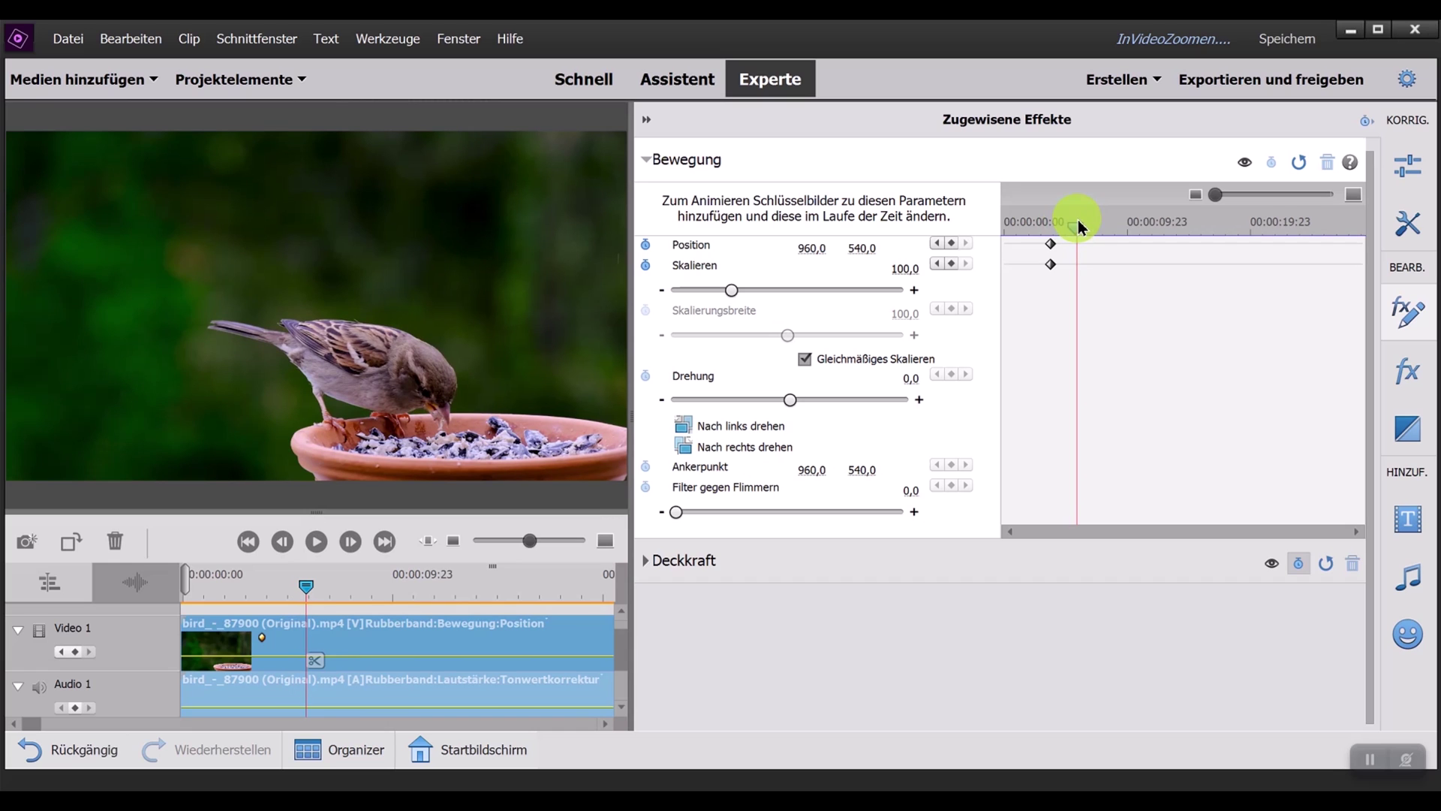
click(953, 239)
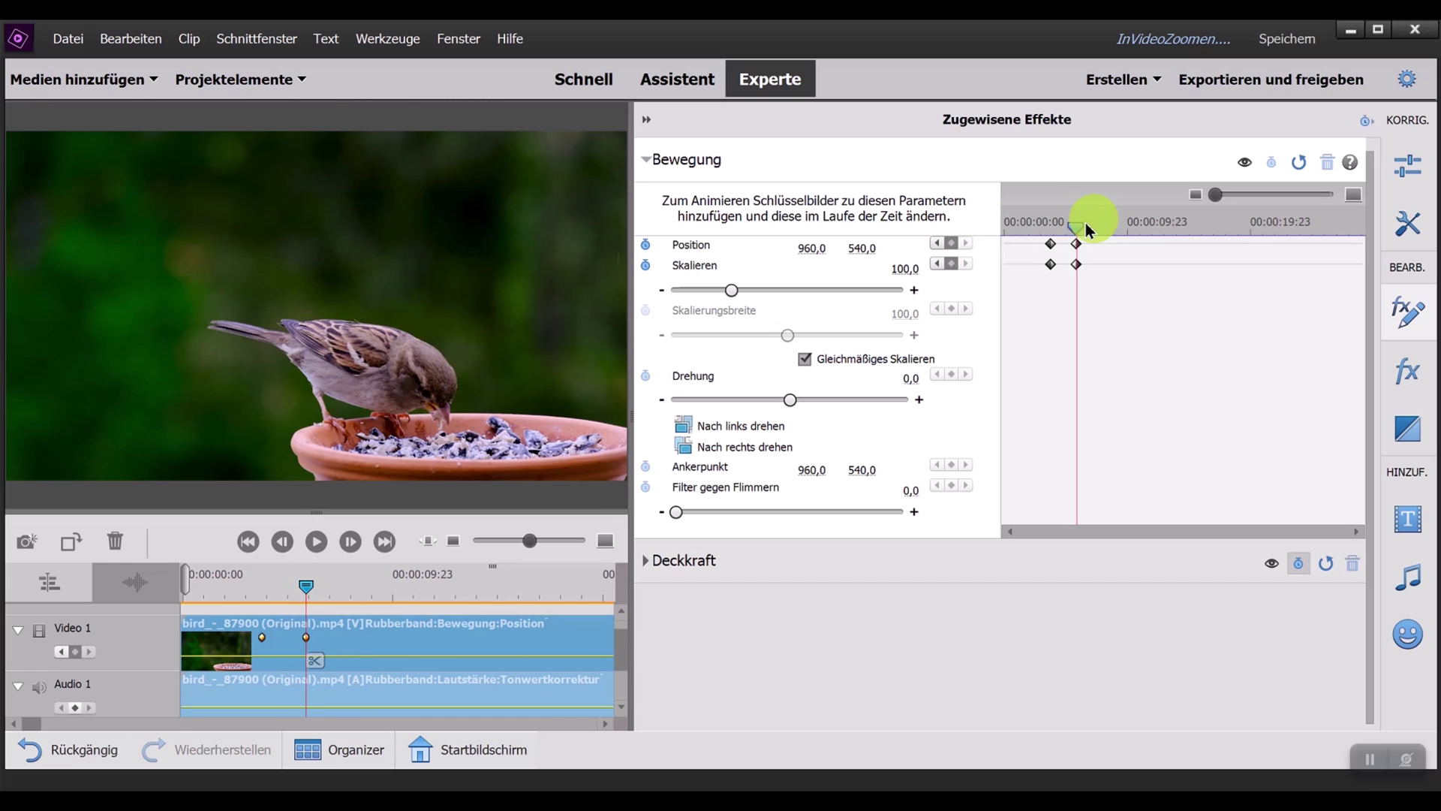
Add two later Position and Skalieren keyframe pairs, then step back to an earlier keyframe
drag(1081, 230, 1183, 223)
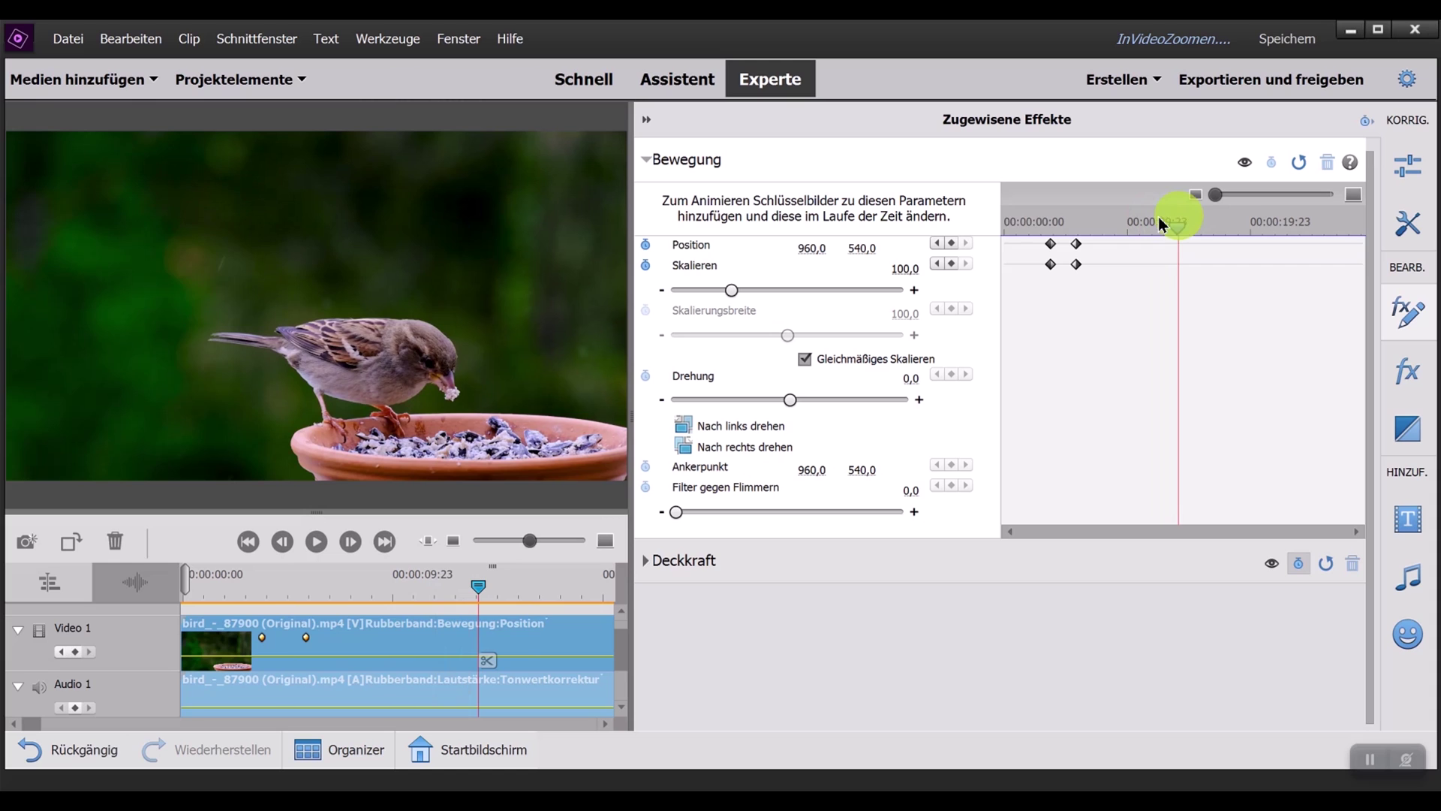
click(952, 243)
click(952, 264)
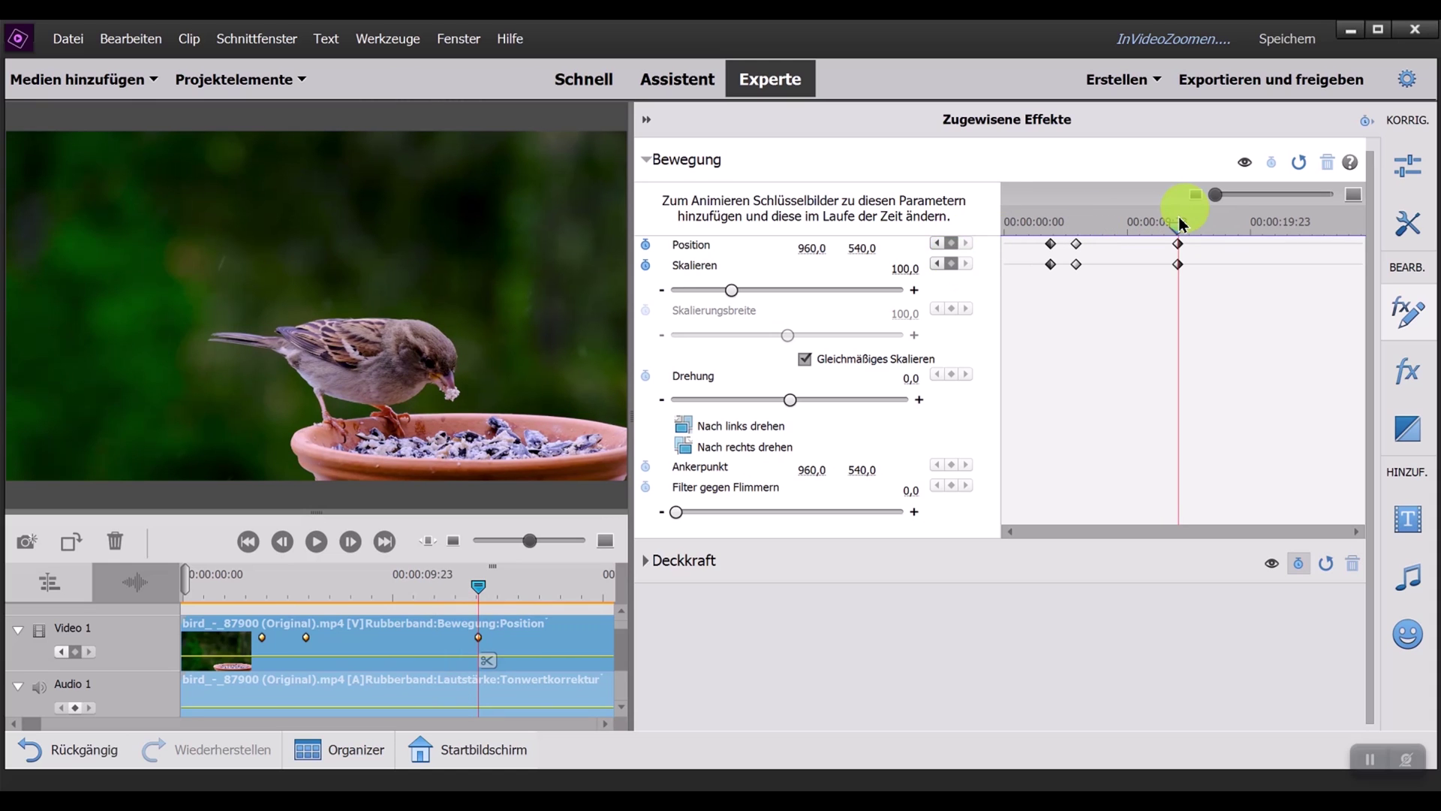
drag(1180, 224, 1215, 226)
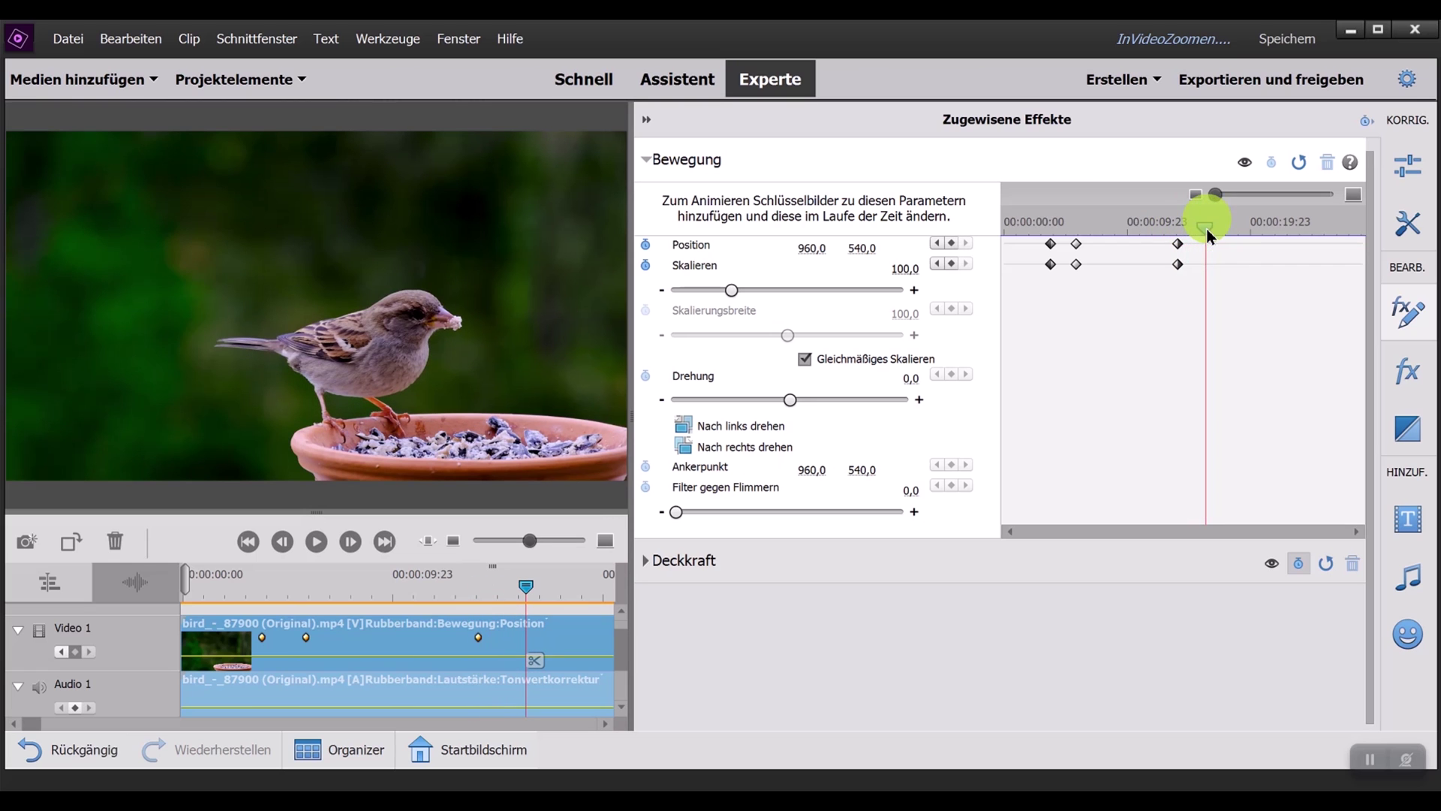
click(953, 243)
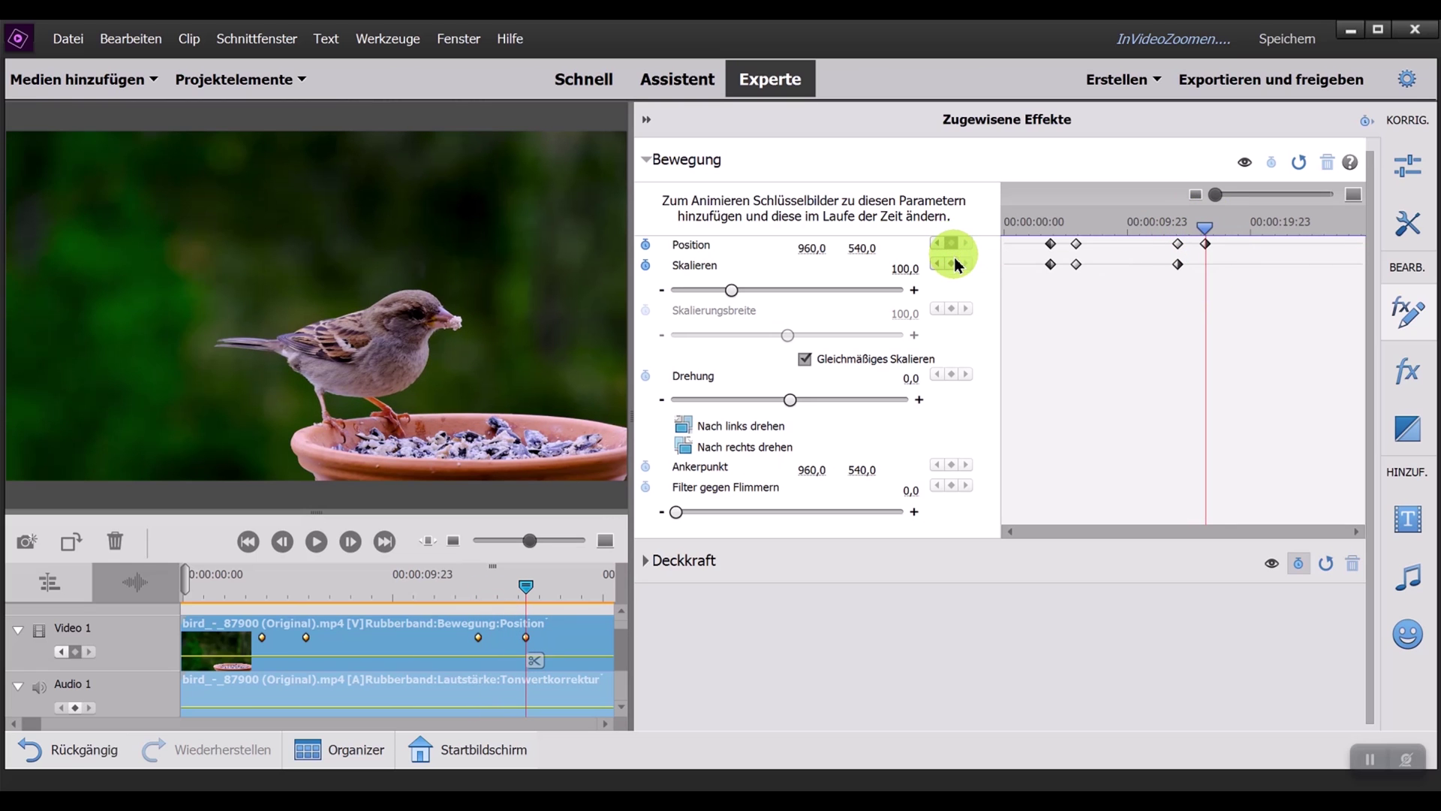
click(951, 264)
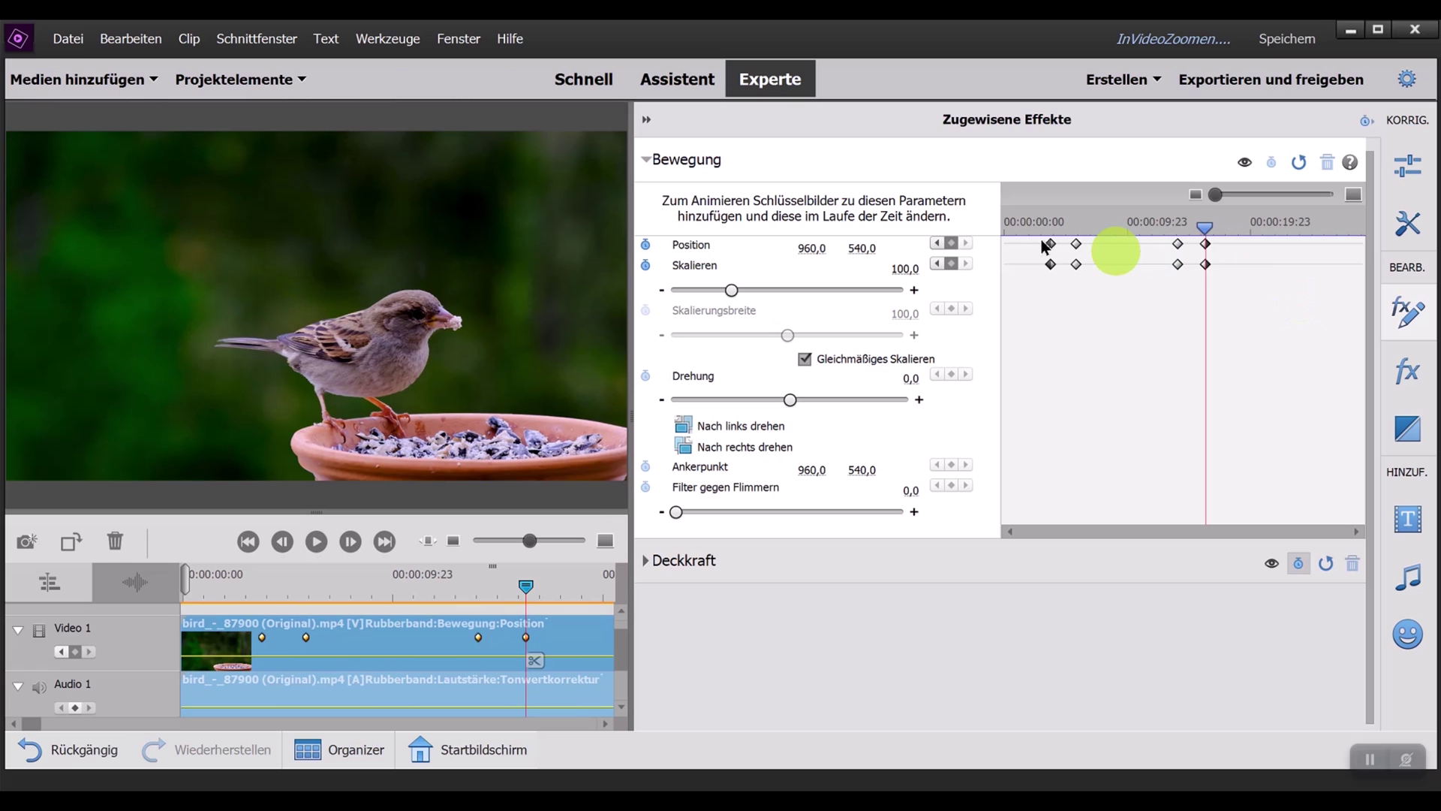
click(936, 243)
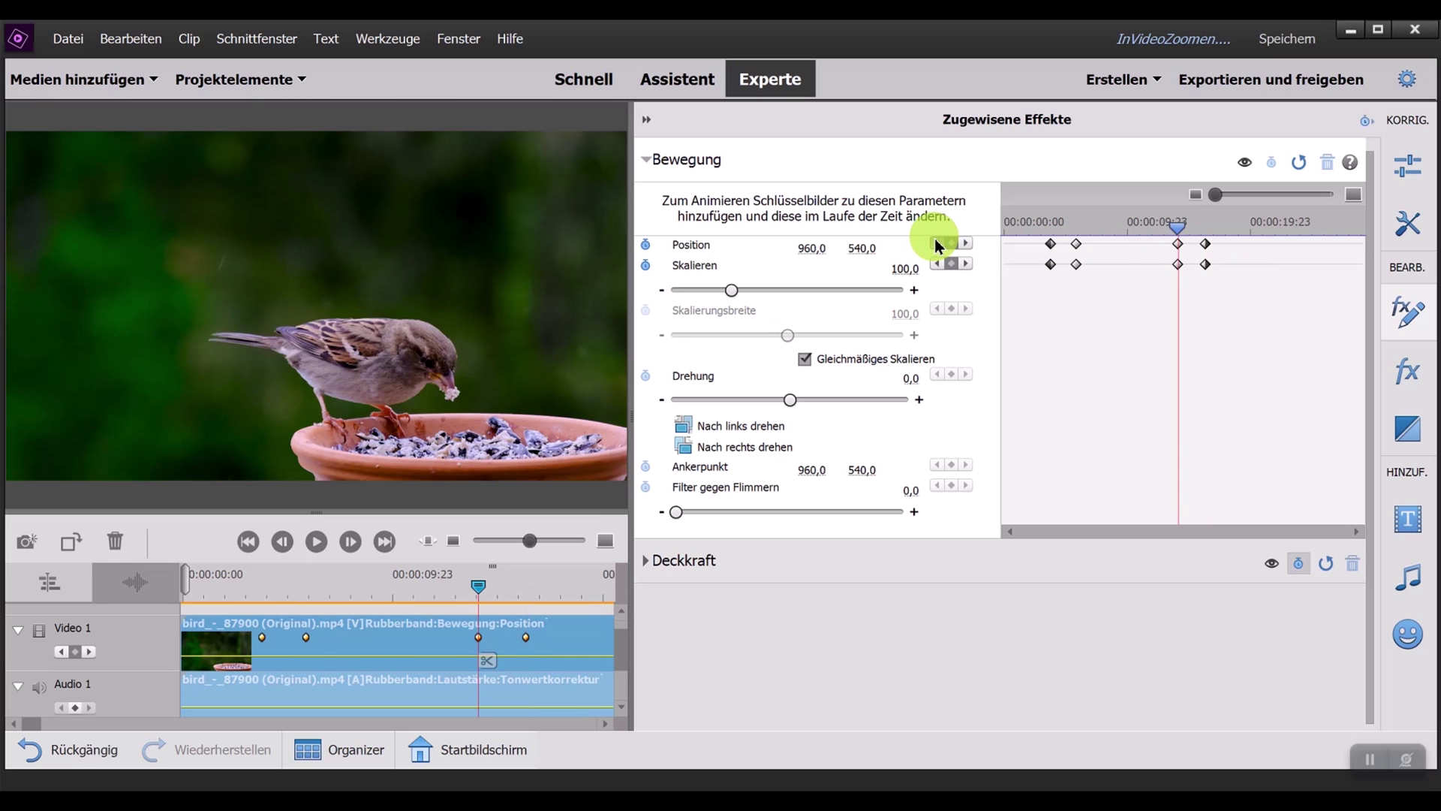
click(937, 245)
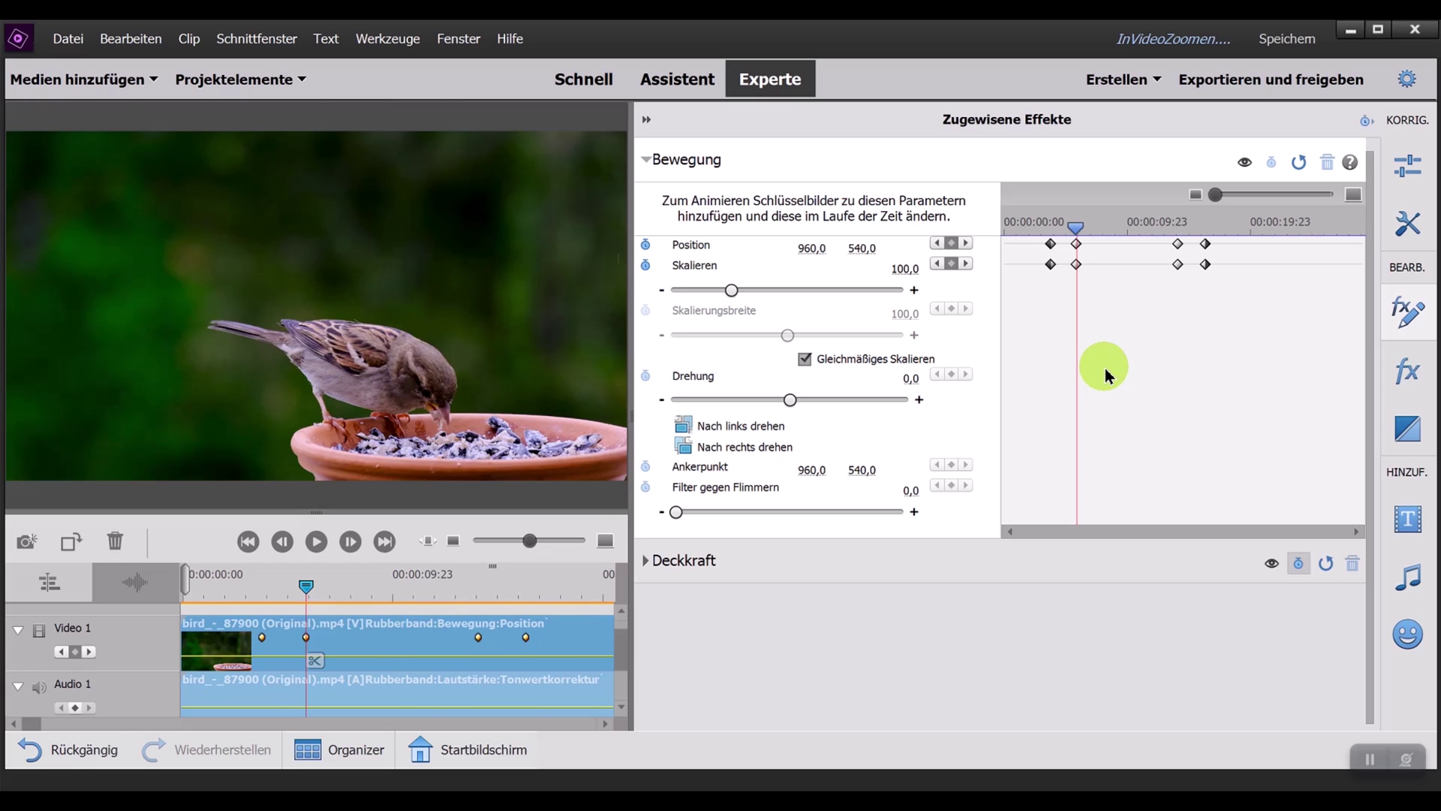
right_click(1178, 248)
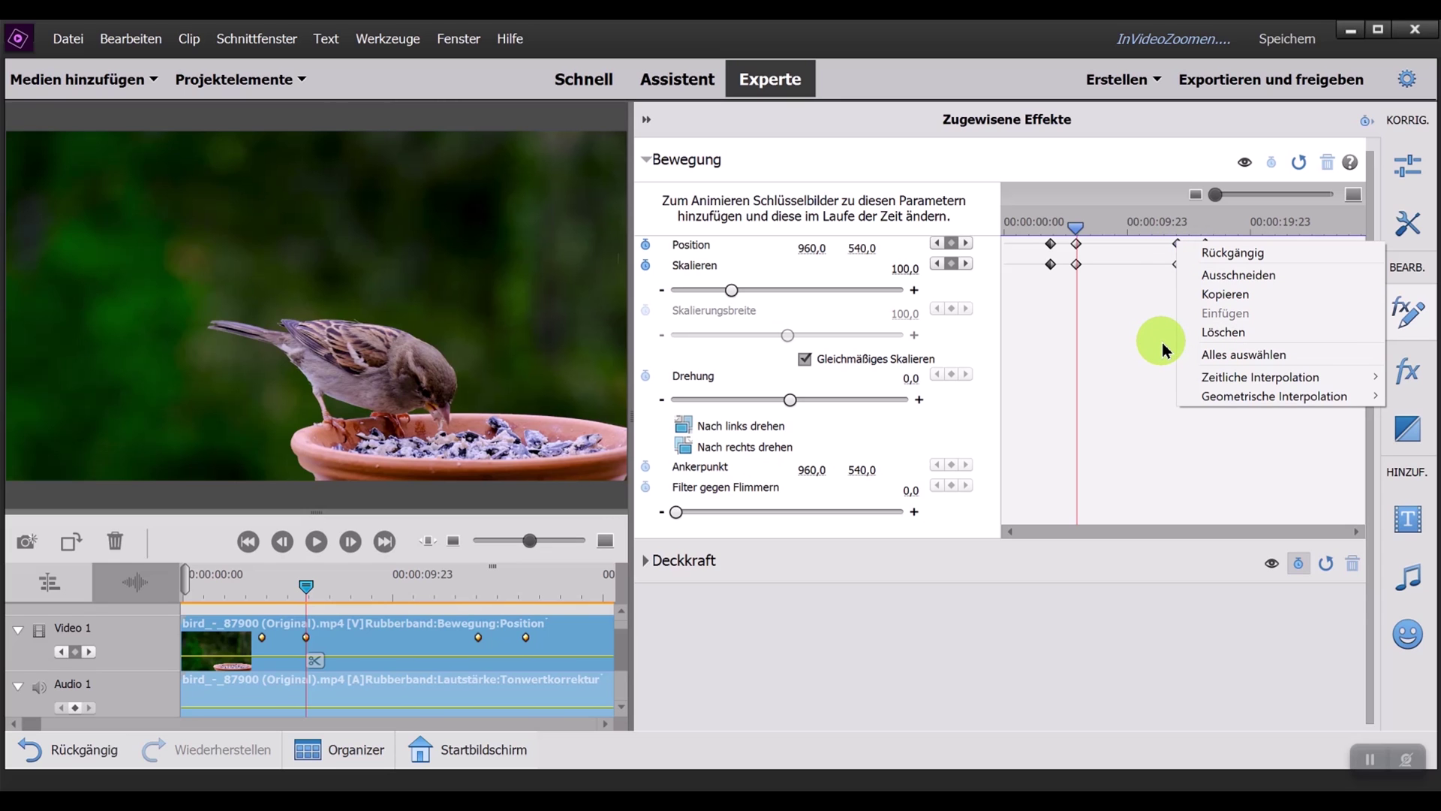
key(Escape)
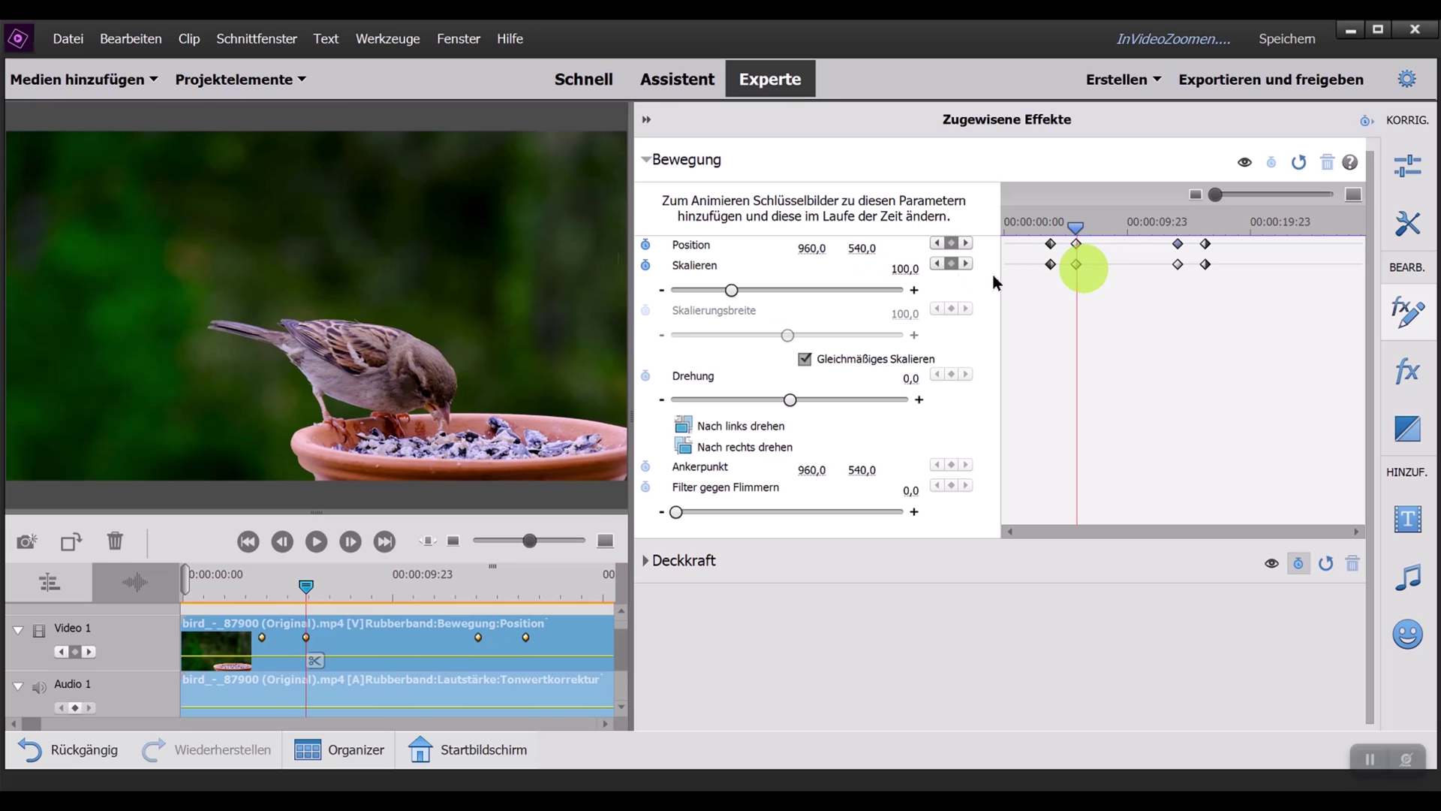
Enter a Skalieren value of 250 at the current keyframe and scrub ahead to preview the zoom
click(904, 269)
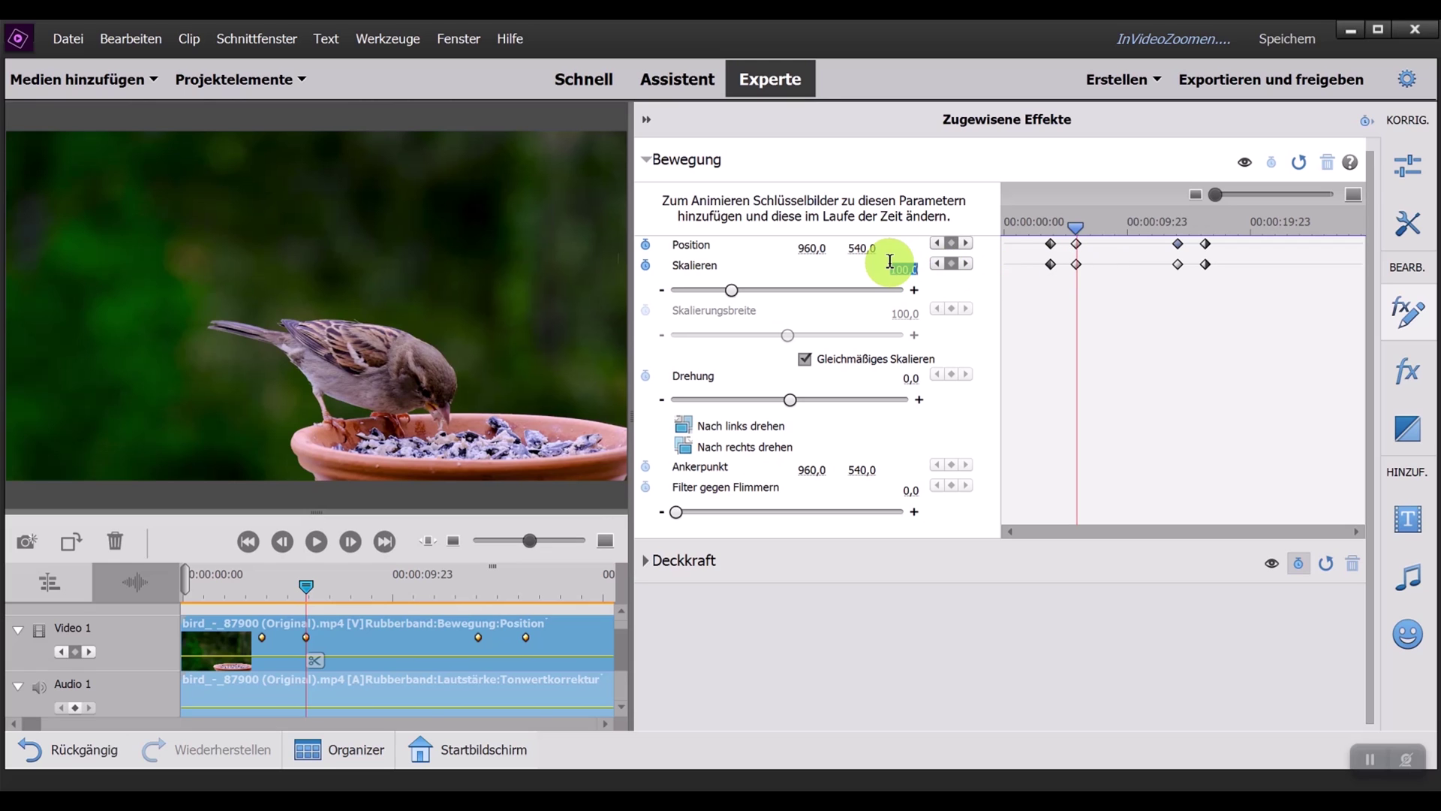
text(250)
click(1059, 293)
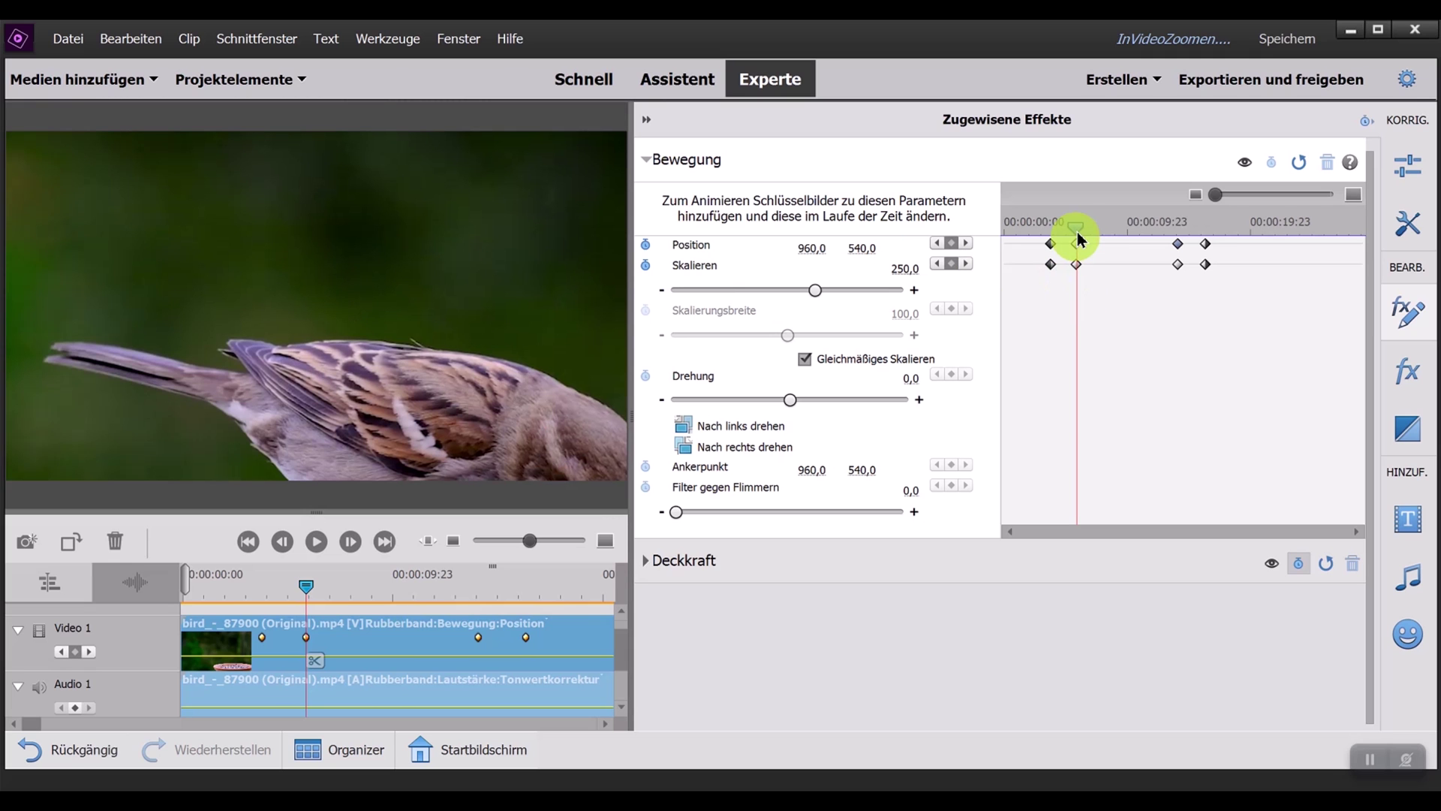
drag(1079, 235, 1166, 277)
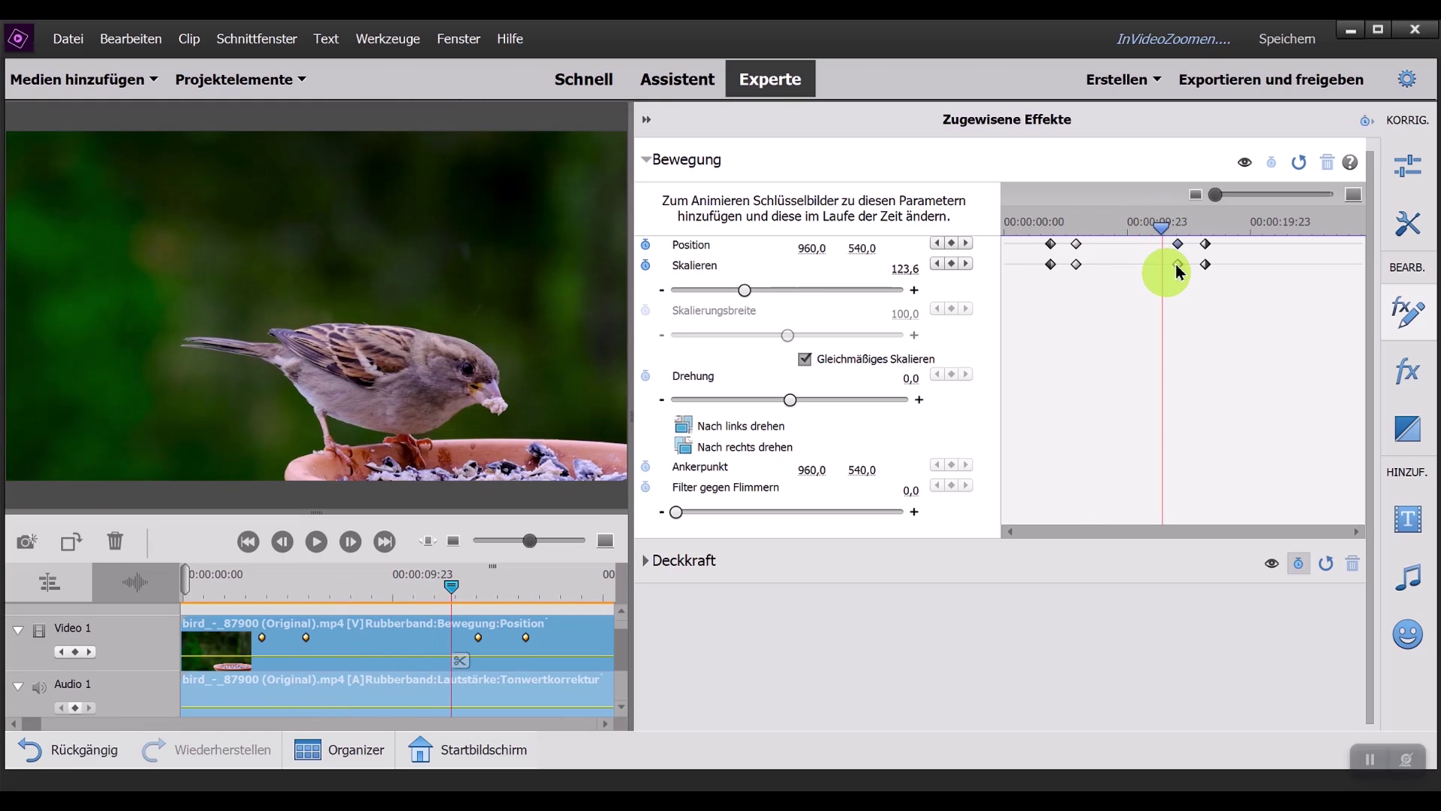
Give the 00:00:09:23 keyframe a Skalieren of 250 and check the final keyframe
click(969, 265)
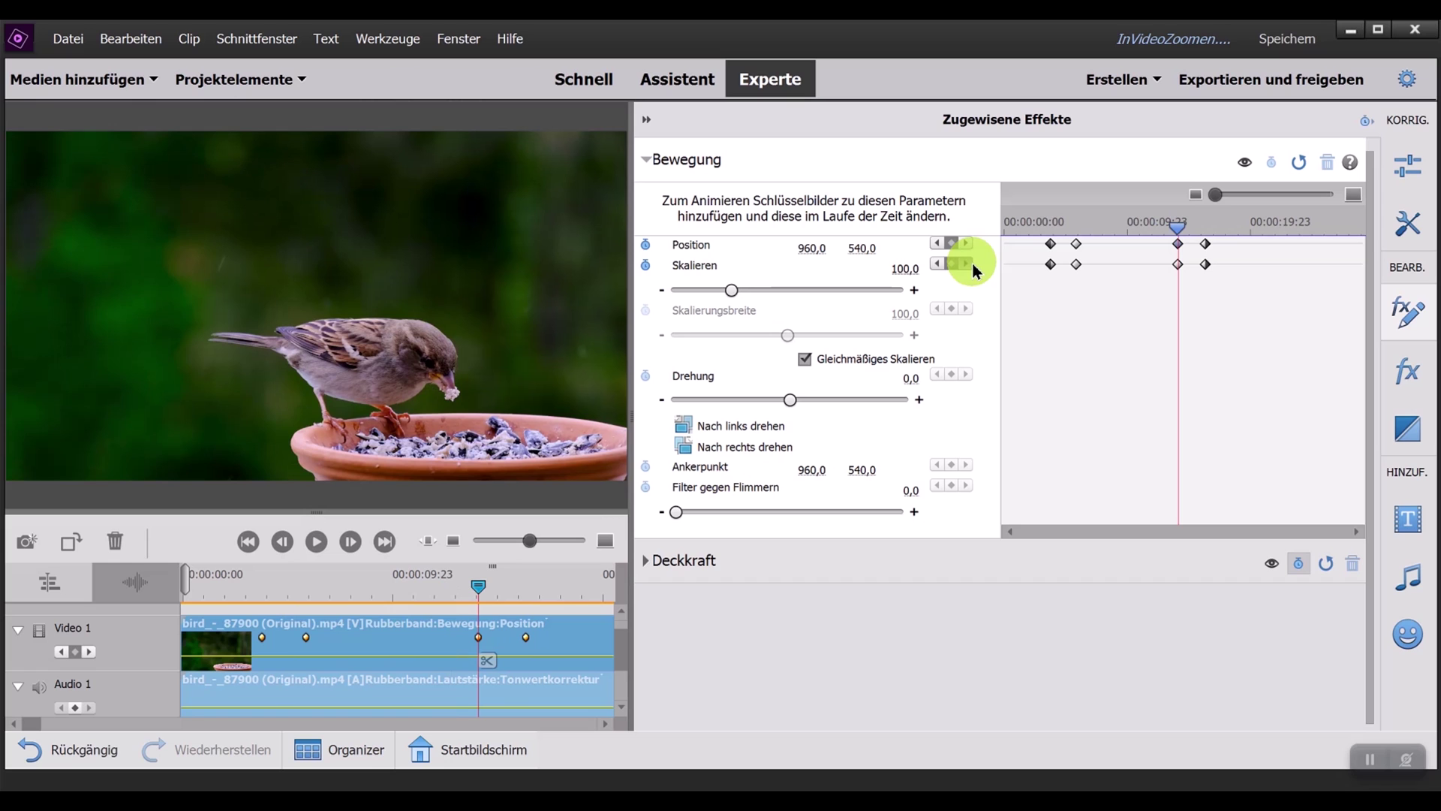
click(907, 268)
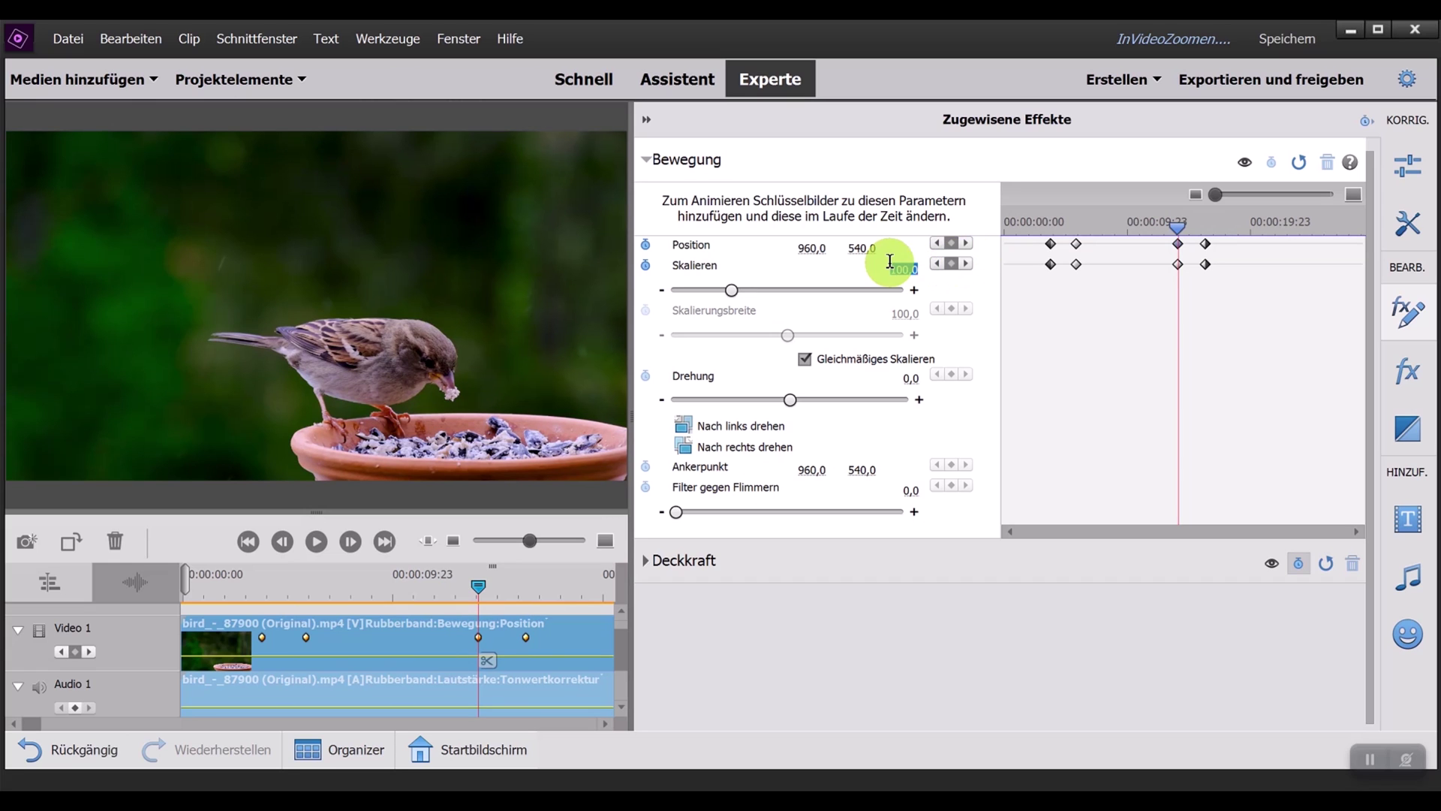
text(4)
key(Return)
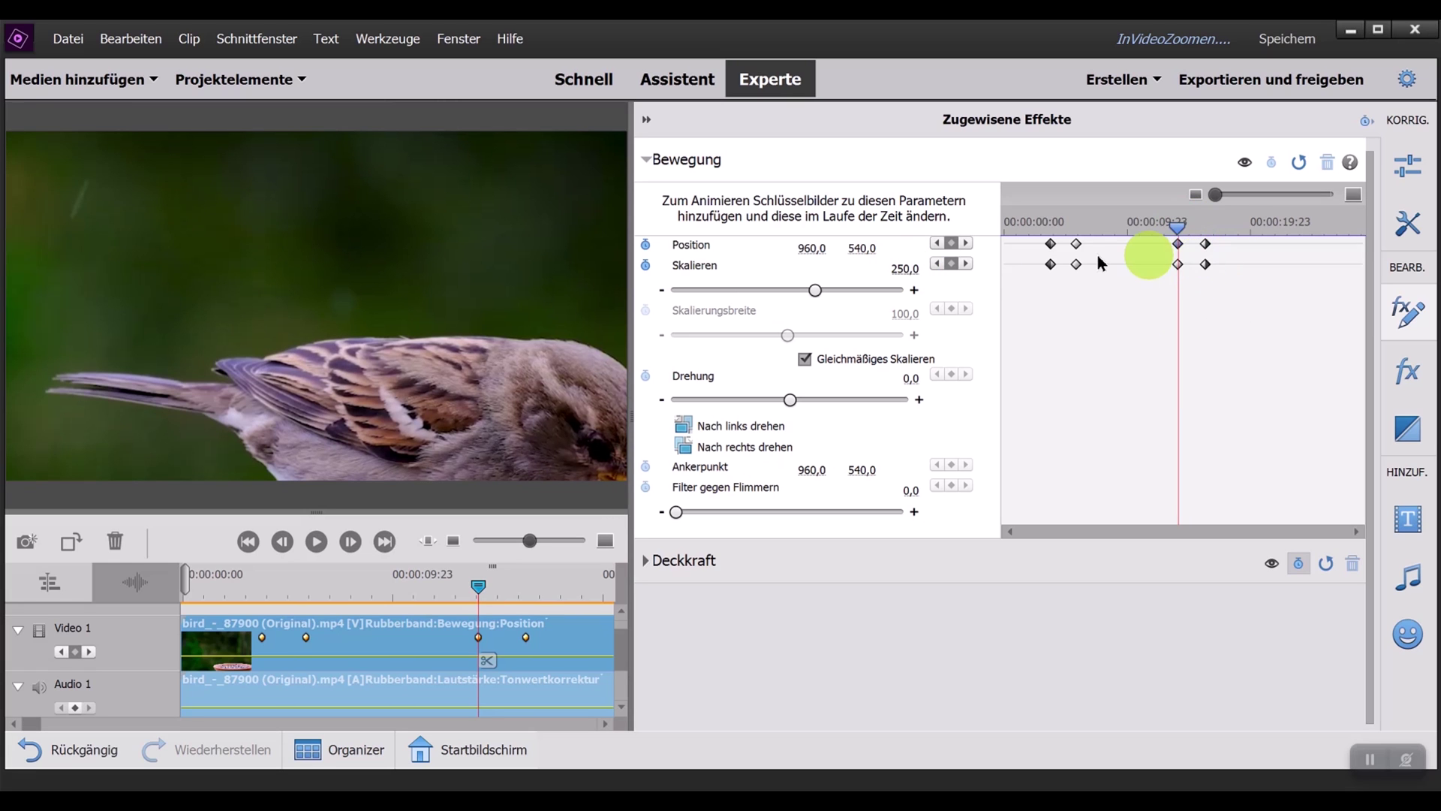
click(971, 265)
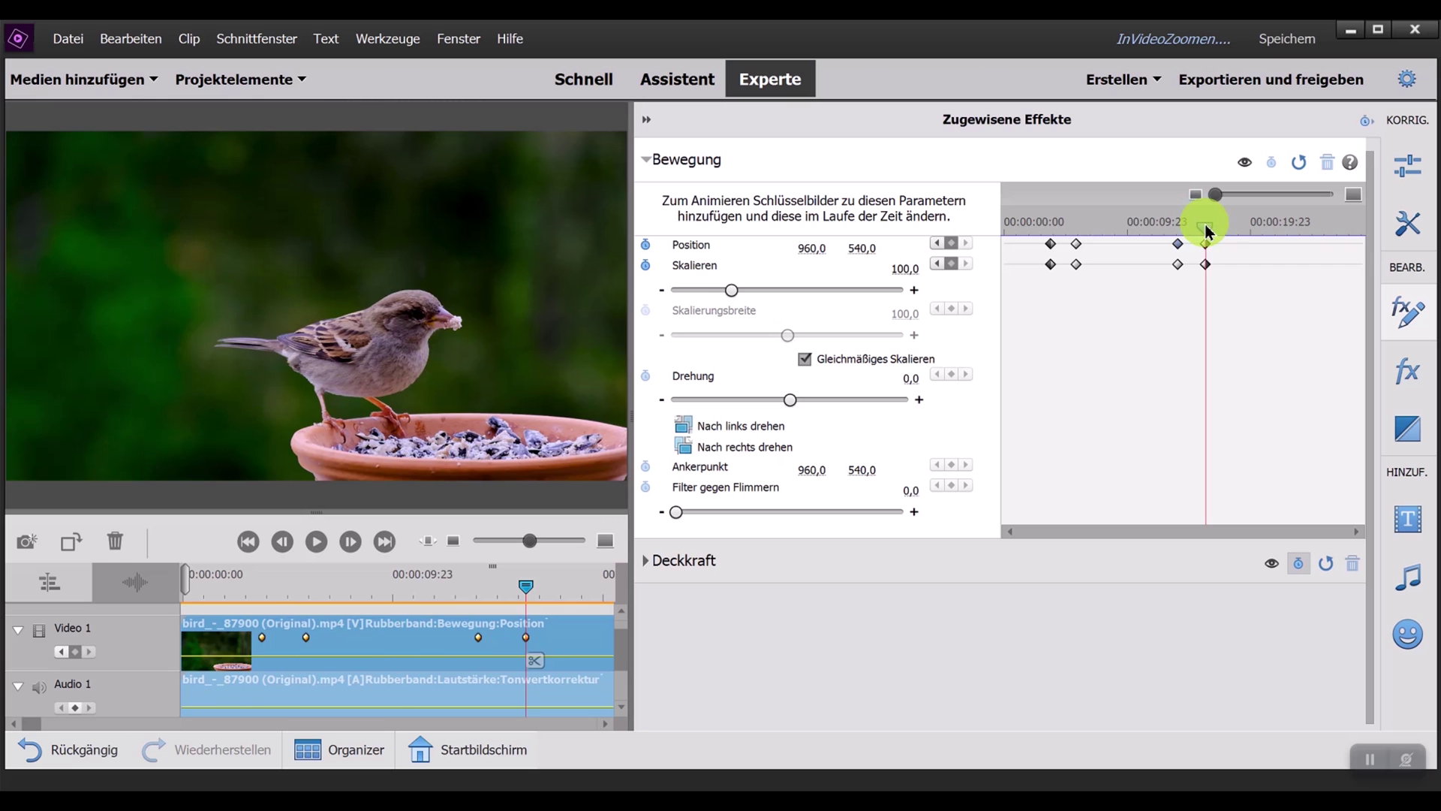
Scrub the keyframe timeline back toward the zoomed-in part near the clip's start
mouse_move(1206, 231)
mouse_down()
mouse_move(998, 256)
mouse_move(1232, 241)
mouse_move(1102, 251)
mouse_move(1142, 245)
mouse_up()
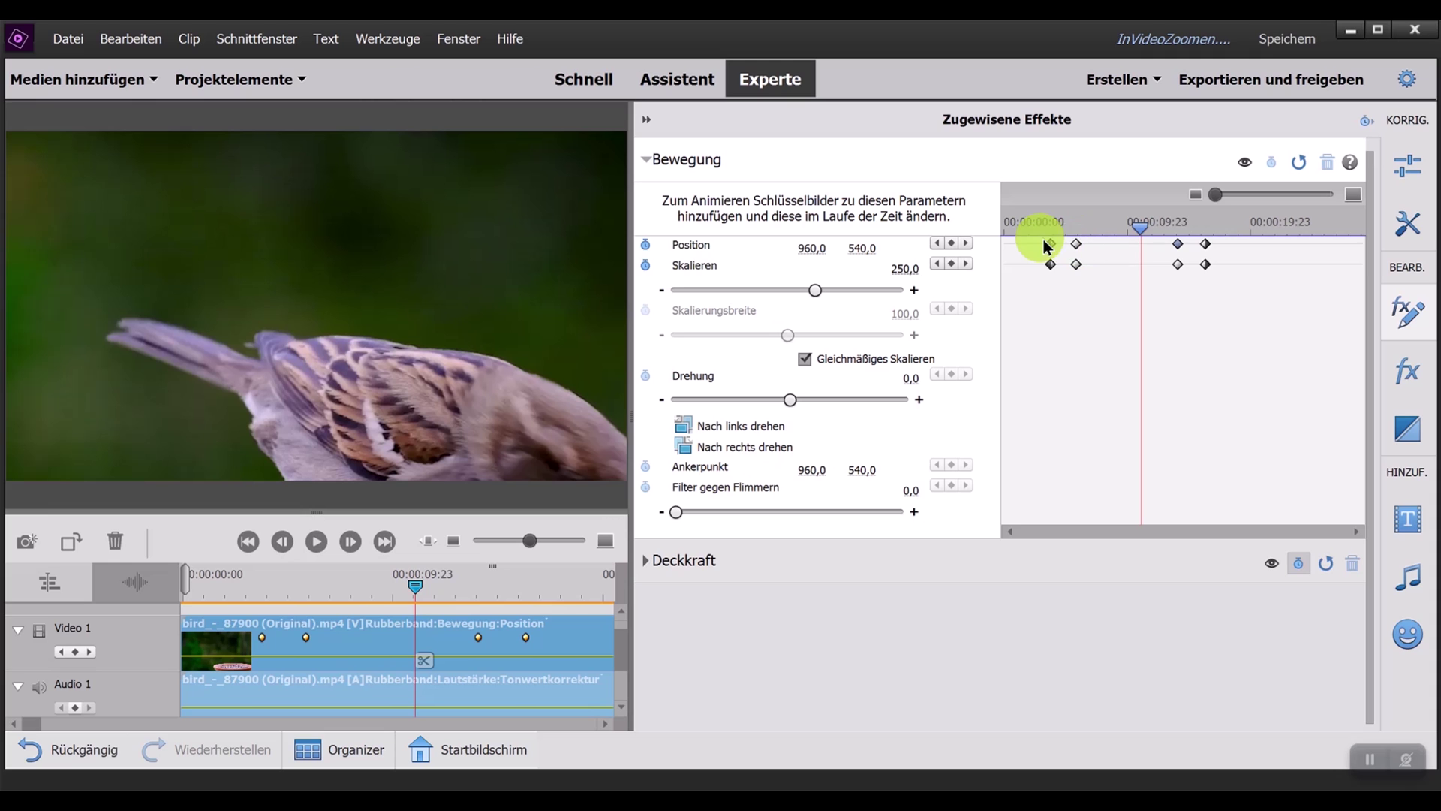
At the earlier keyframe, drag the zoomed image up-left onto the feeding bird
click(938, 242)
click(551, 374)
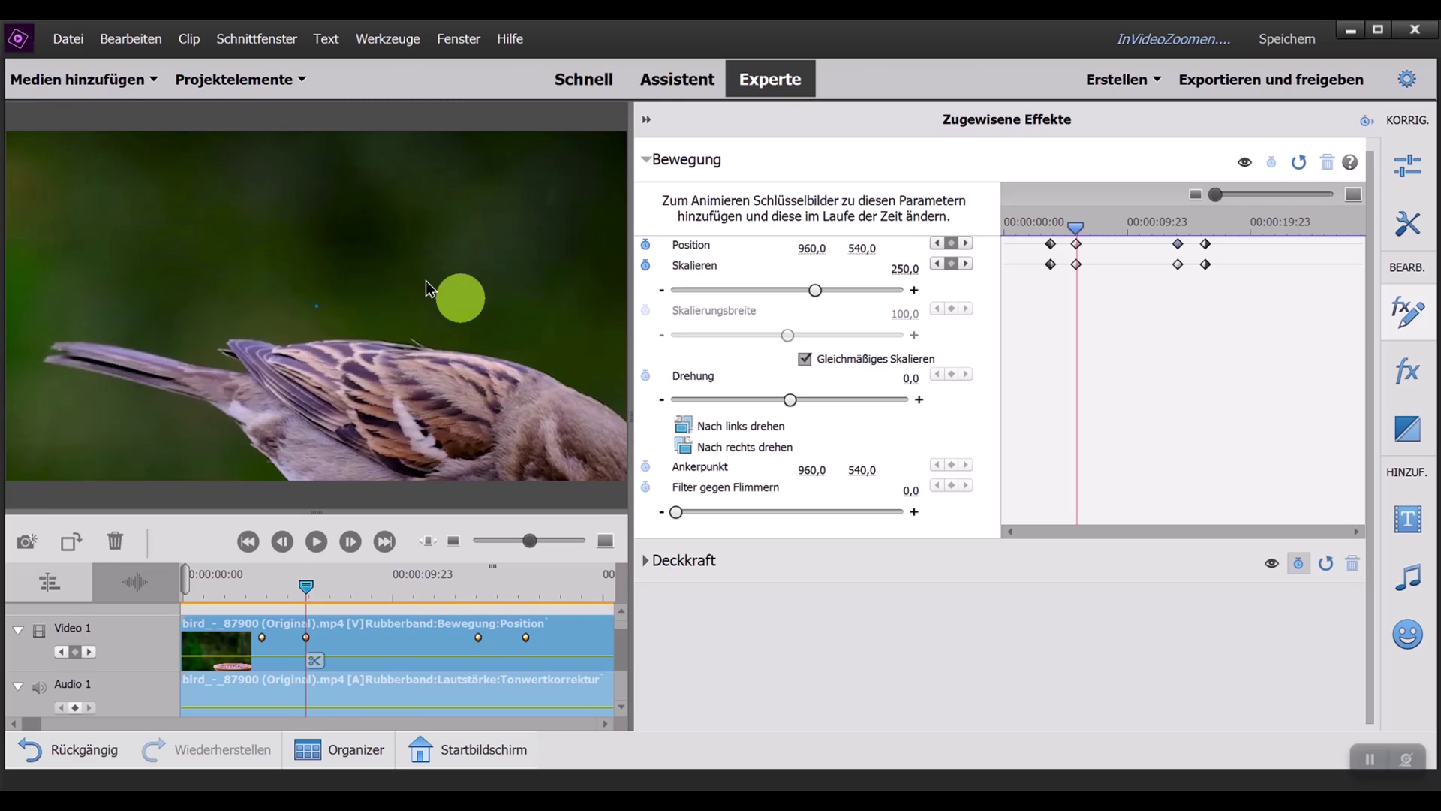
click(538, 391)
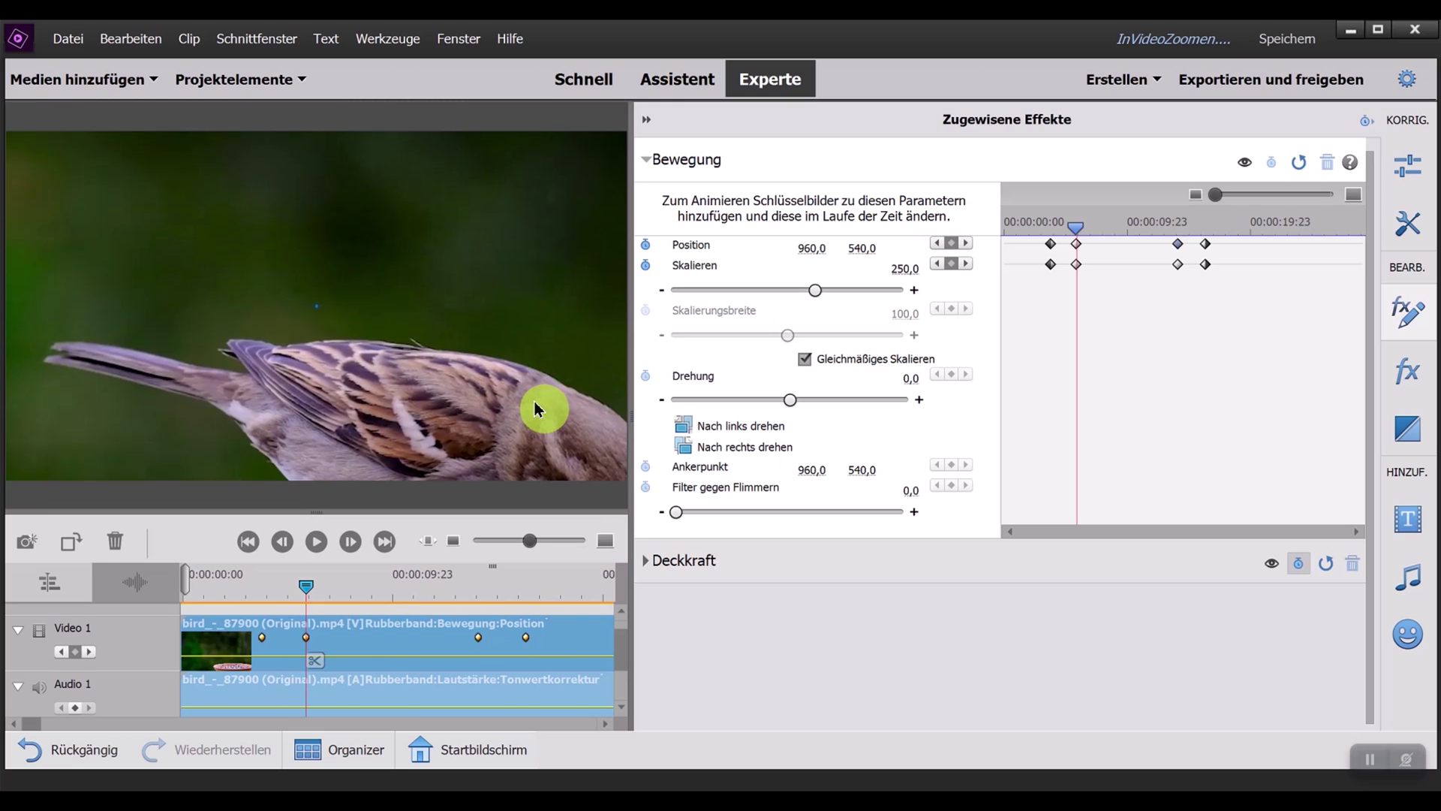
drag(536, 408, 415, 327)
mouse_move(535, 381)
mouse_down()
mouse_move(452, 287)
mouse_move(467, 283)
mouse_up()
mouse_move(563, 380)
mouse_down()
mouse_move(512, 373)
mouse_move(456, 405)
mouse_up()
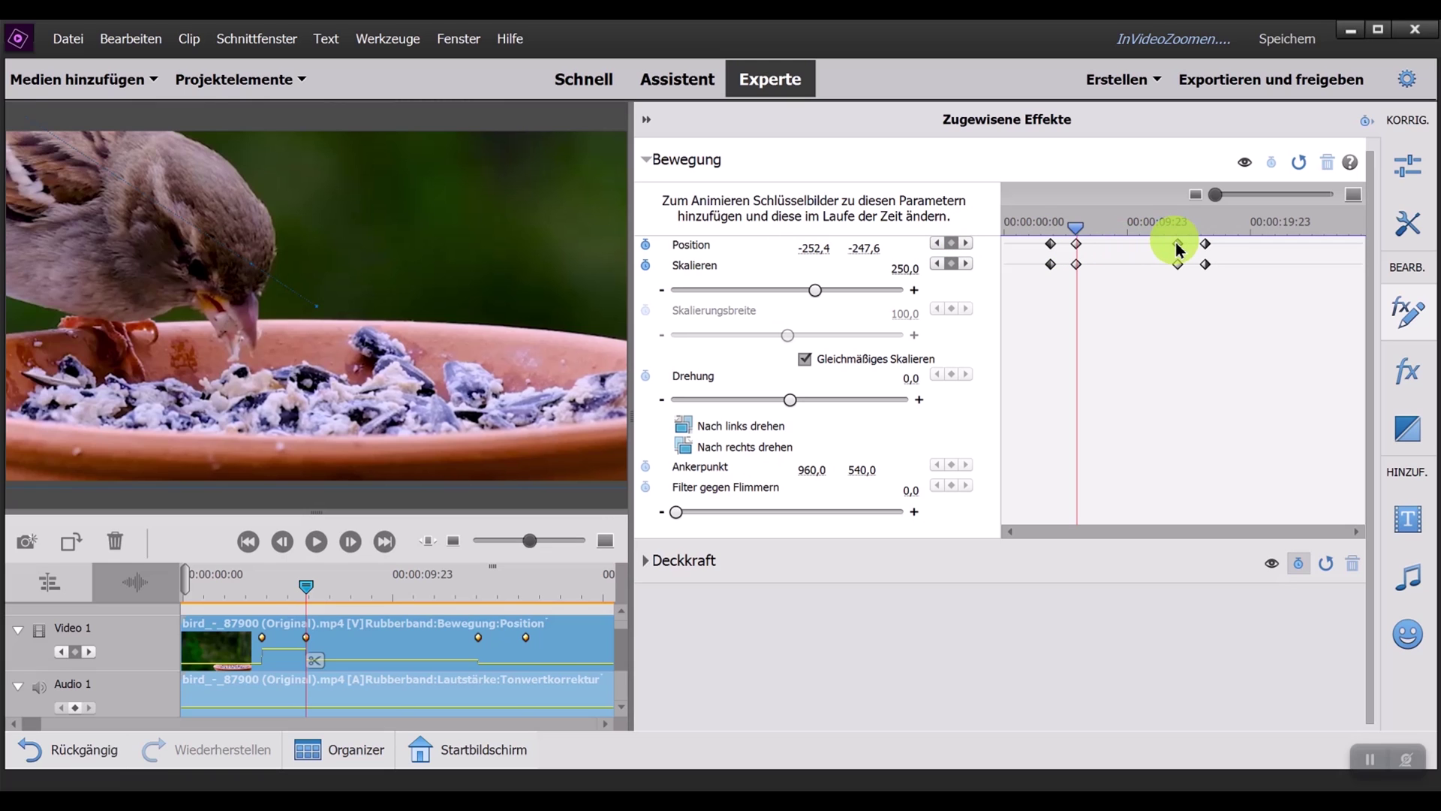
Set Position to -252,4 / -247,6 at the 00:00:09:23 keyframe
click(968, 243)
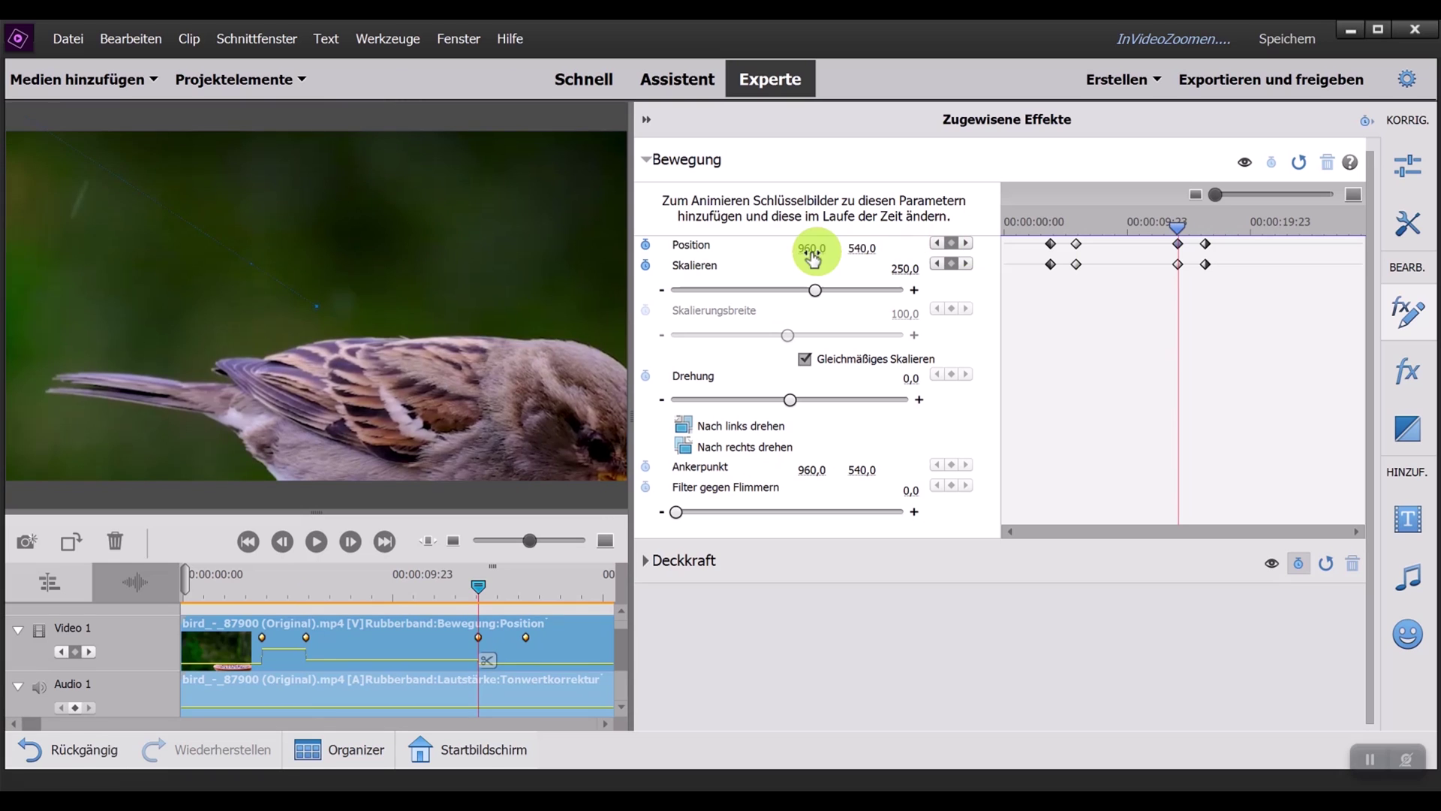
click(812, 249)
text(4)
click(861, 249)
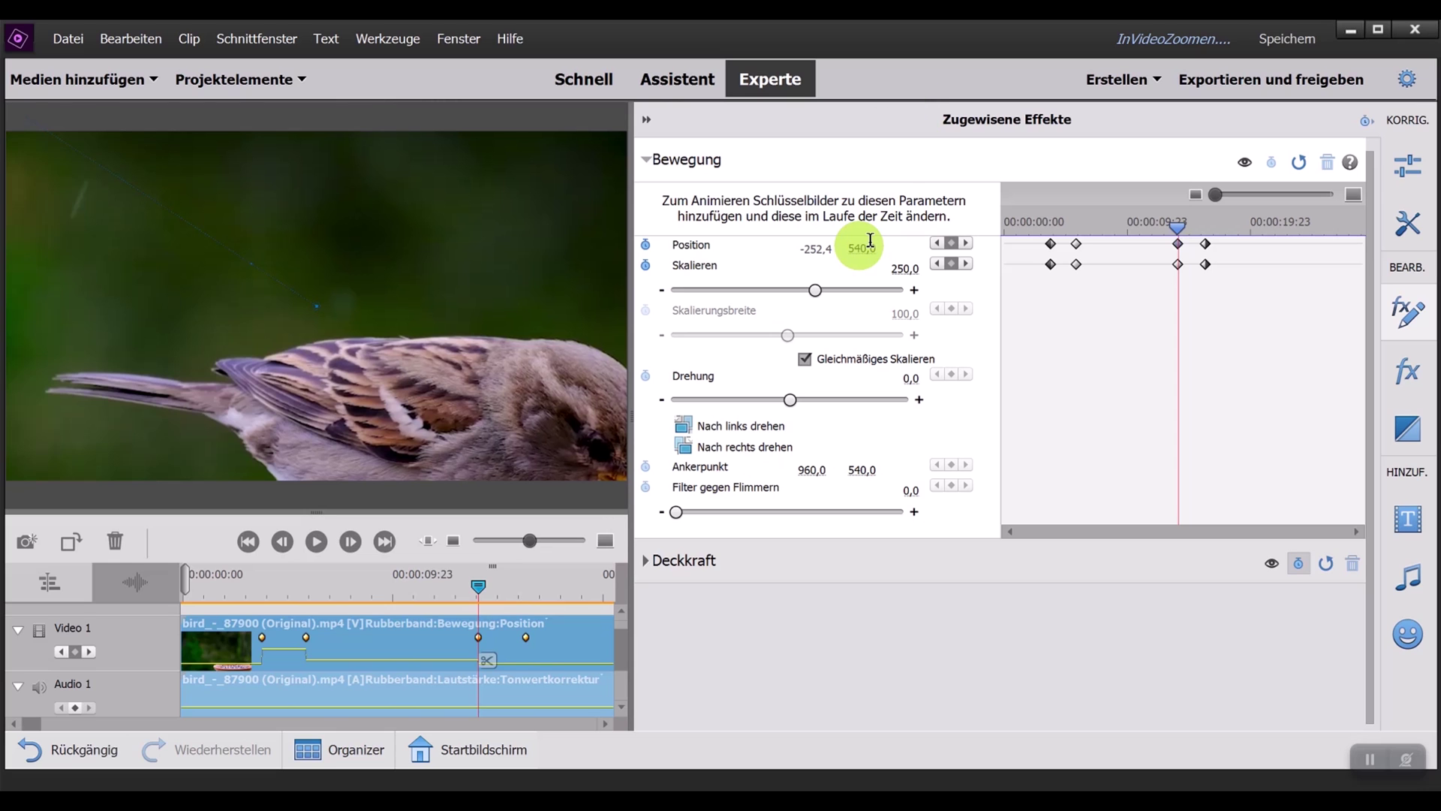
click(869, 238)
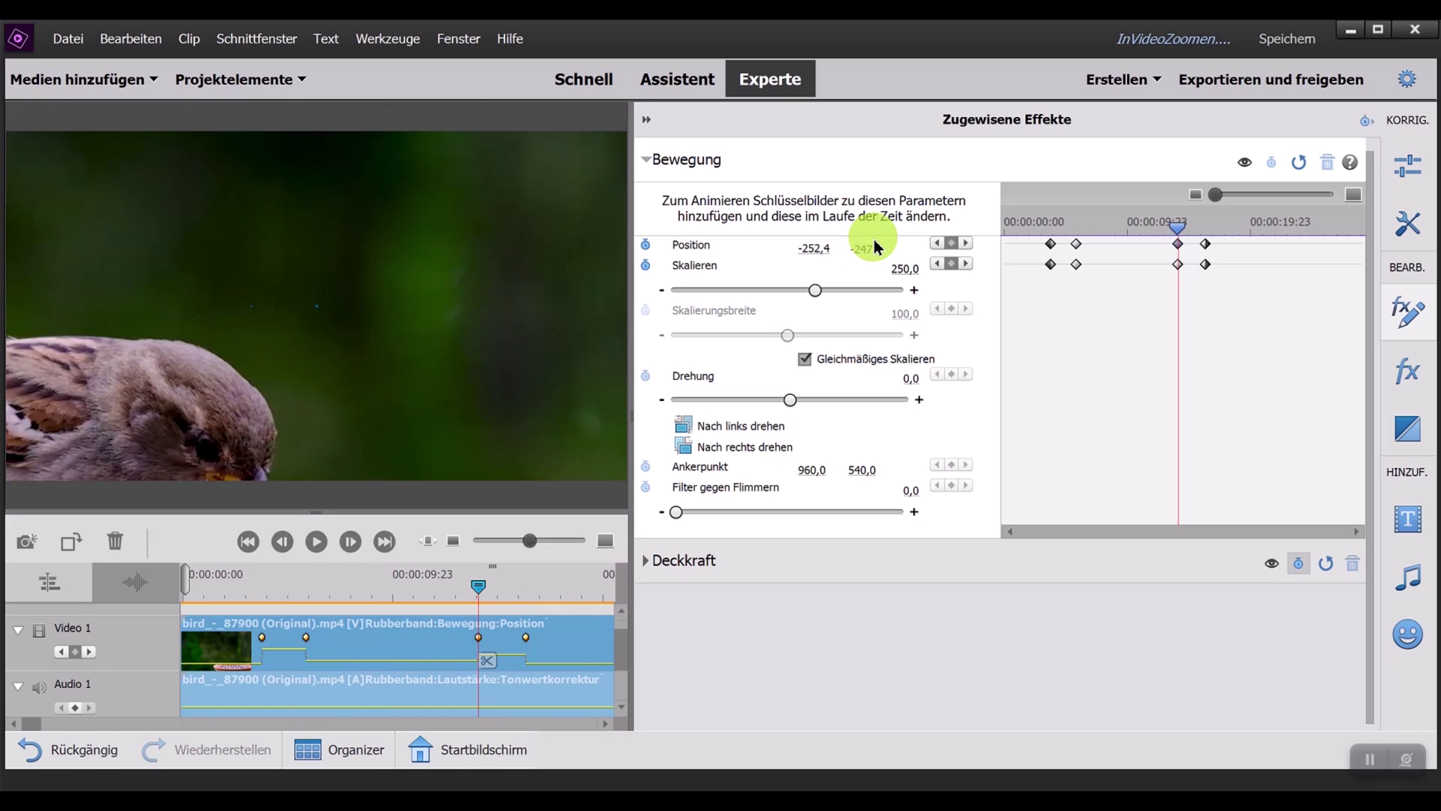
key(Return)
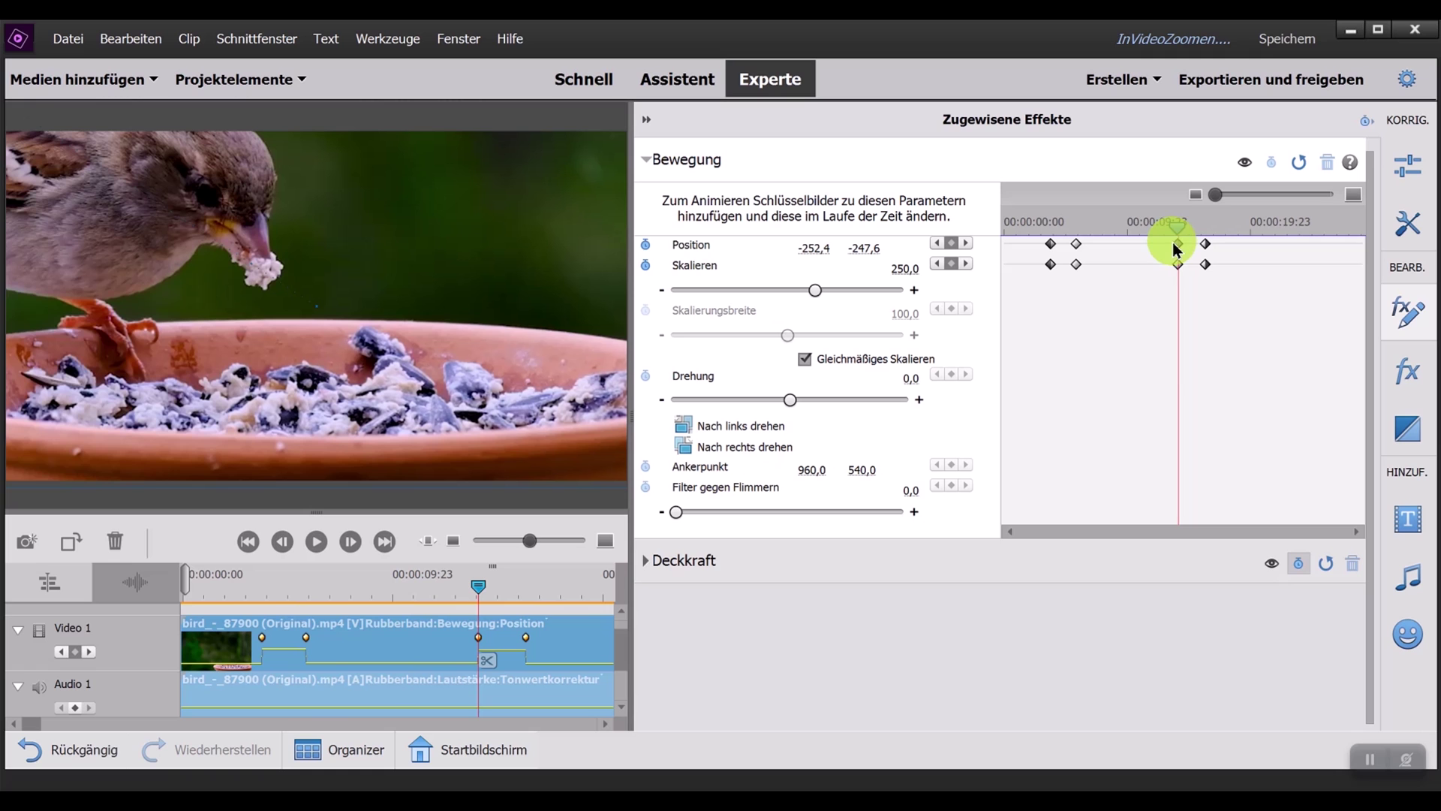
Scrub through the zoomed section to preview the pan, then return to the earlier keyframe
mouse_move(1179, 223)
mouse_down()
mouse_move(1052, 237)
mouse_move(1115, 227)
mouse_up()
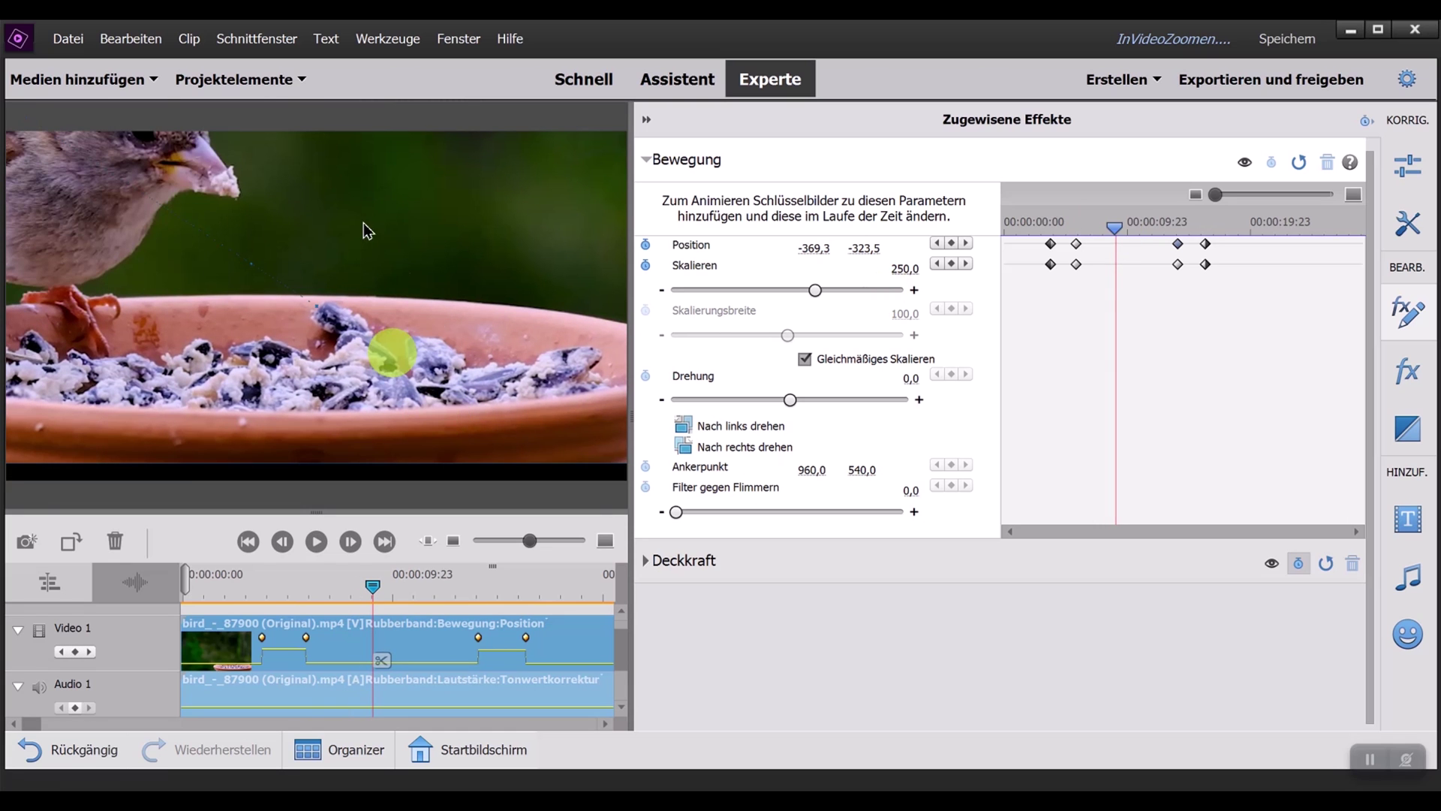
mouse_move(1115, 223)
mouse_down()
mouse_move(1165, 222)
mouse_move(1124, 224)
mouse_up()
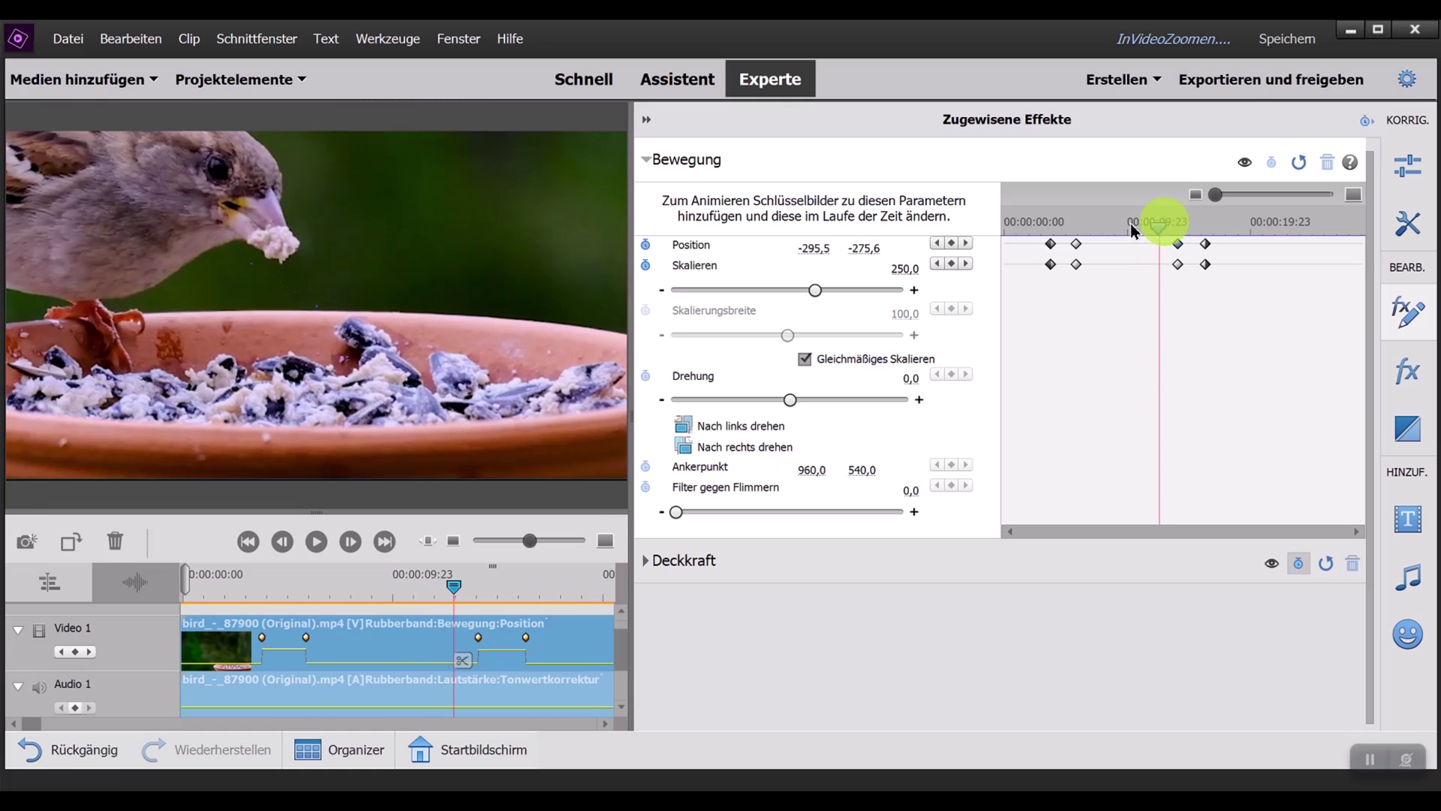
click(1180, 244)
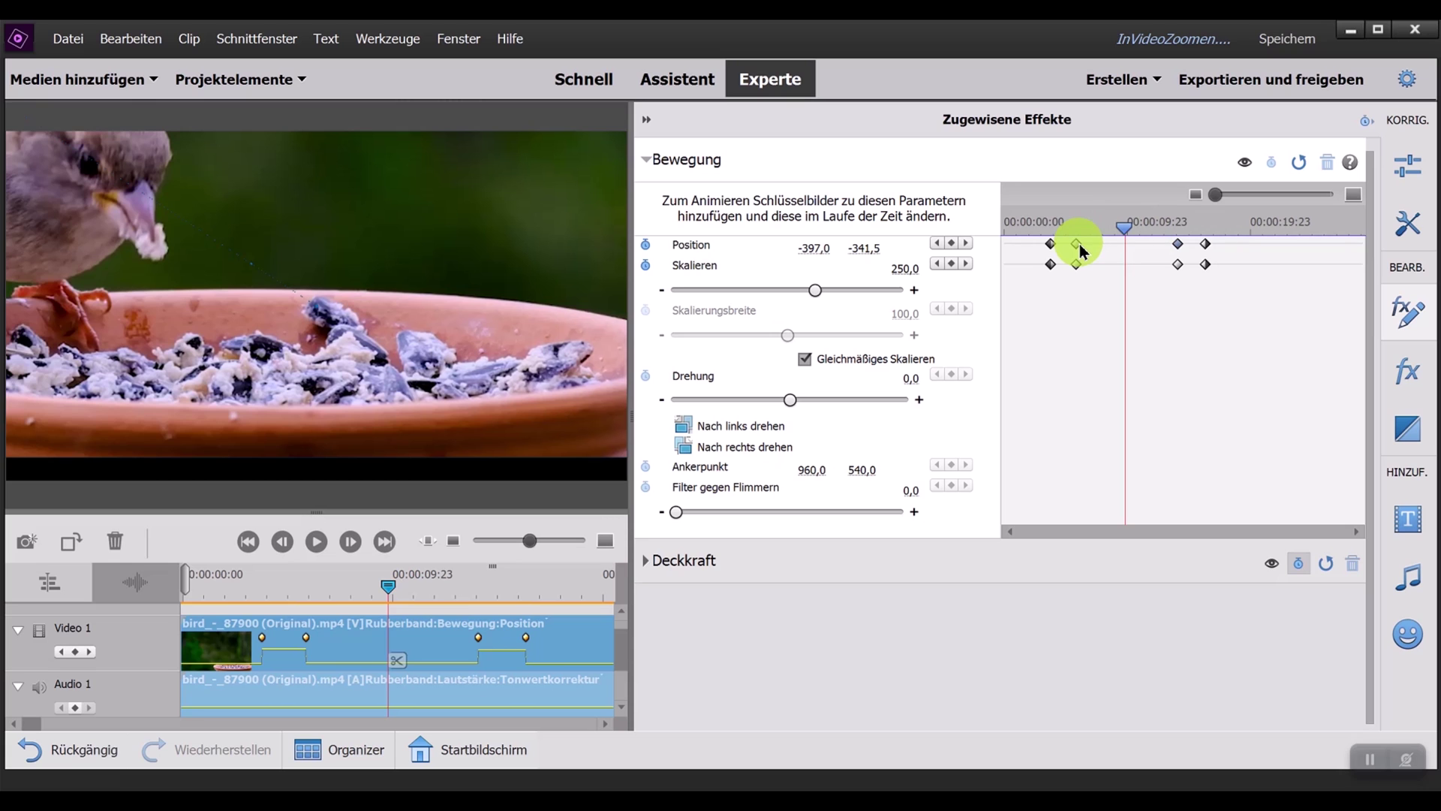
click(936, 243)
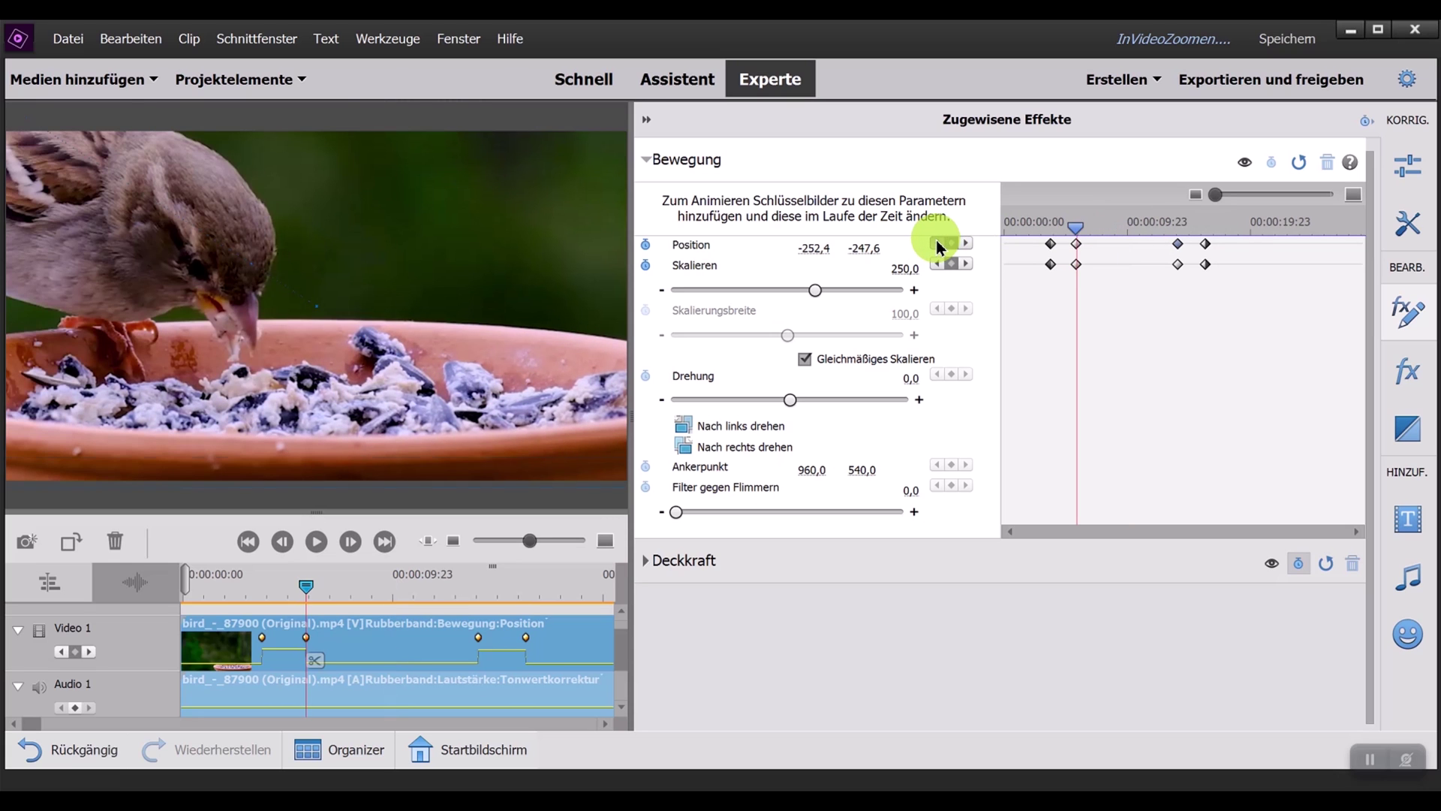
Switch the earlier Position keyframe's interpolation to Hold and scrub to review
right_click(1078, 246)
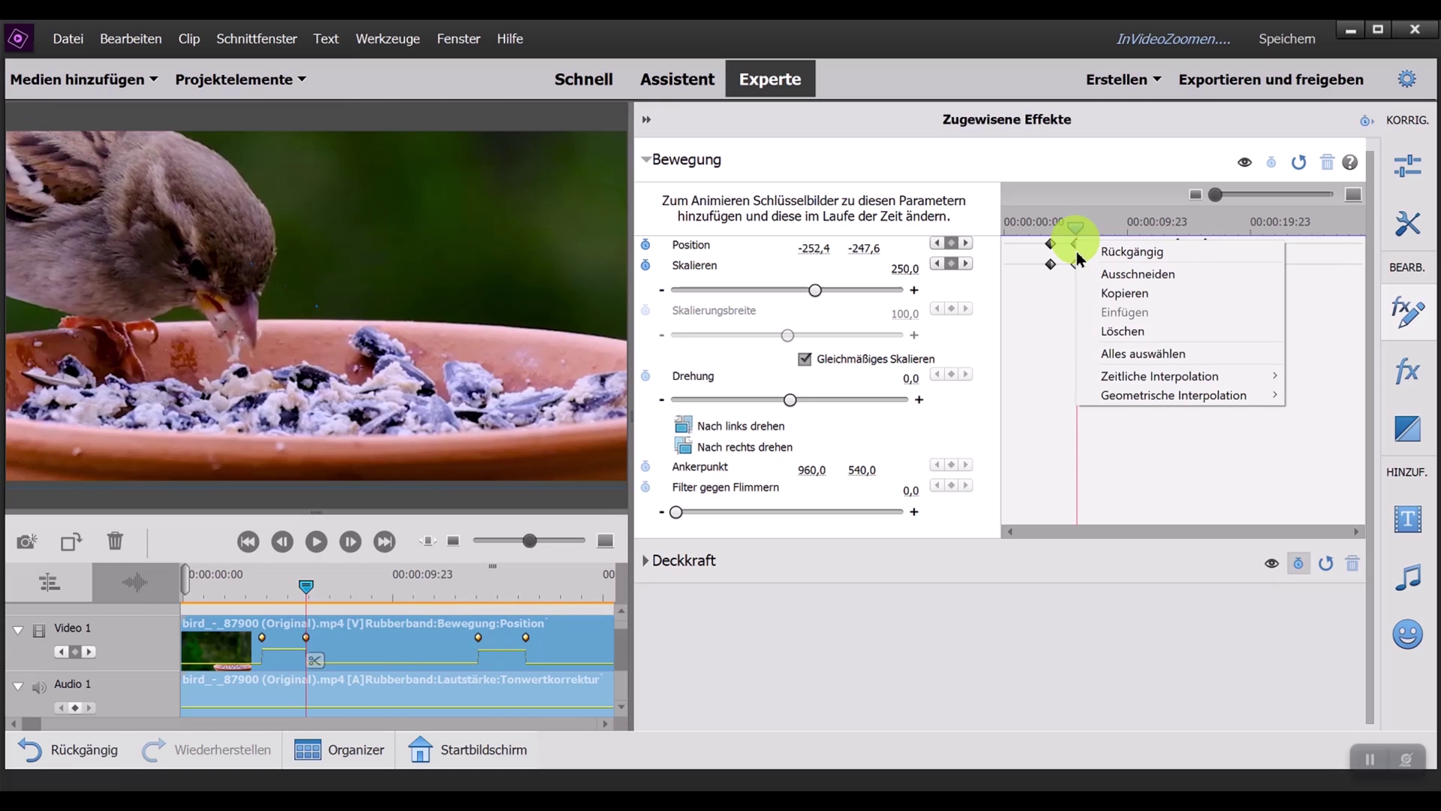
mouse_move(1118, 378)
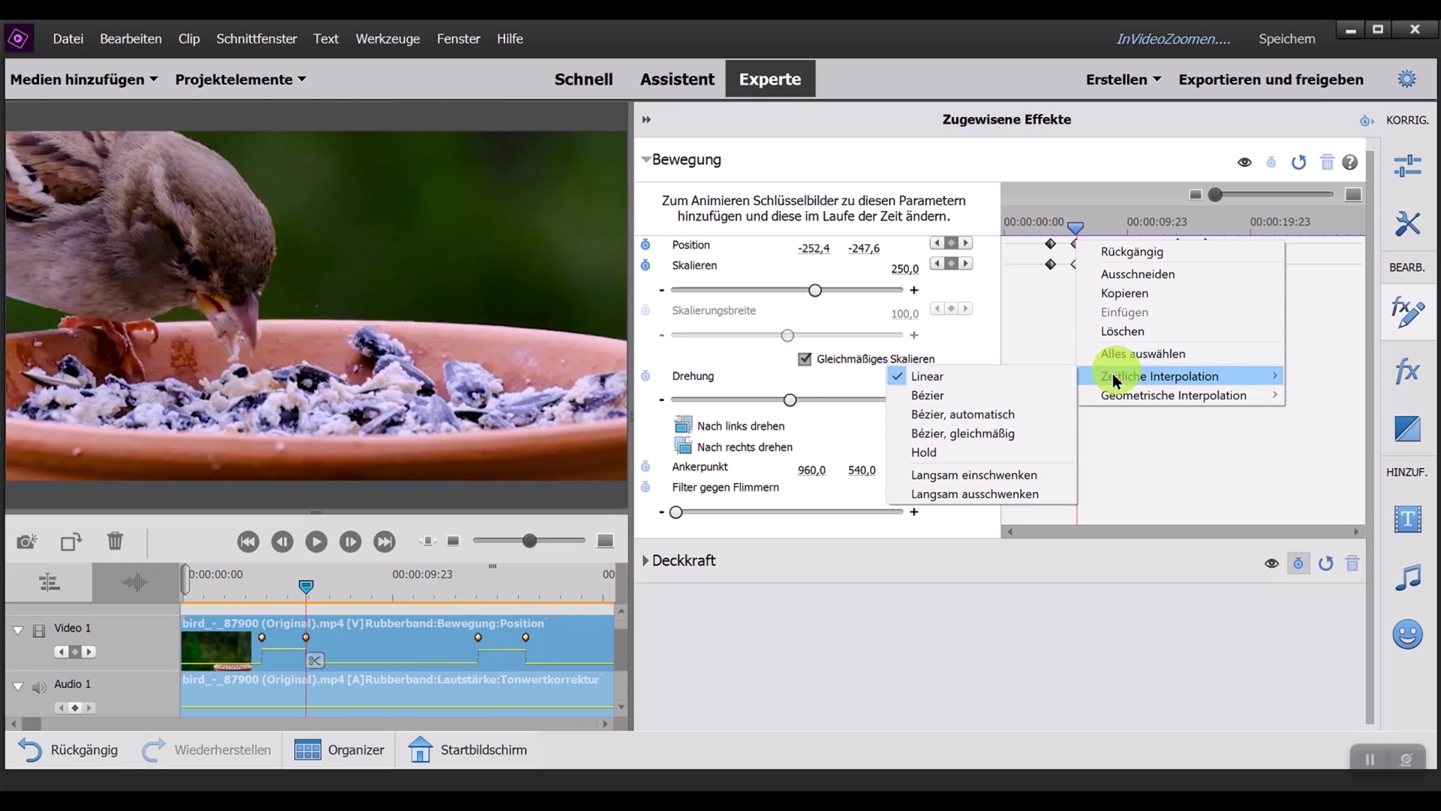
click(1036, 454)
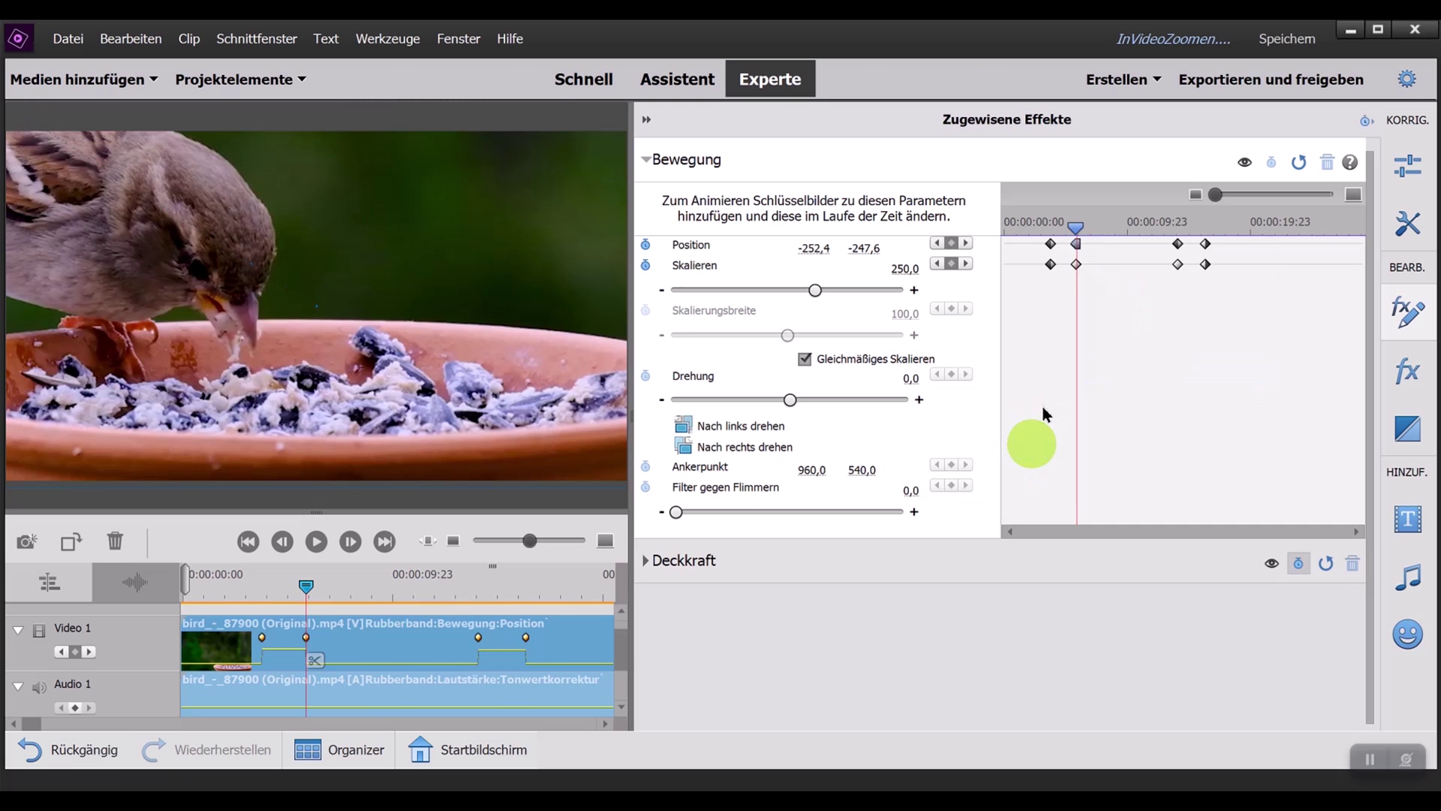
mouse_move(1077, 229)
mouse_down()
mouse_move(1053, 229)
mouse_move(1247, 231)
mouse_up()
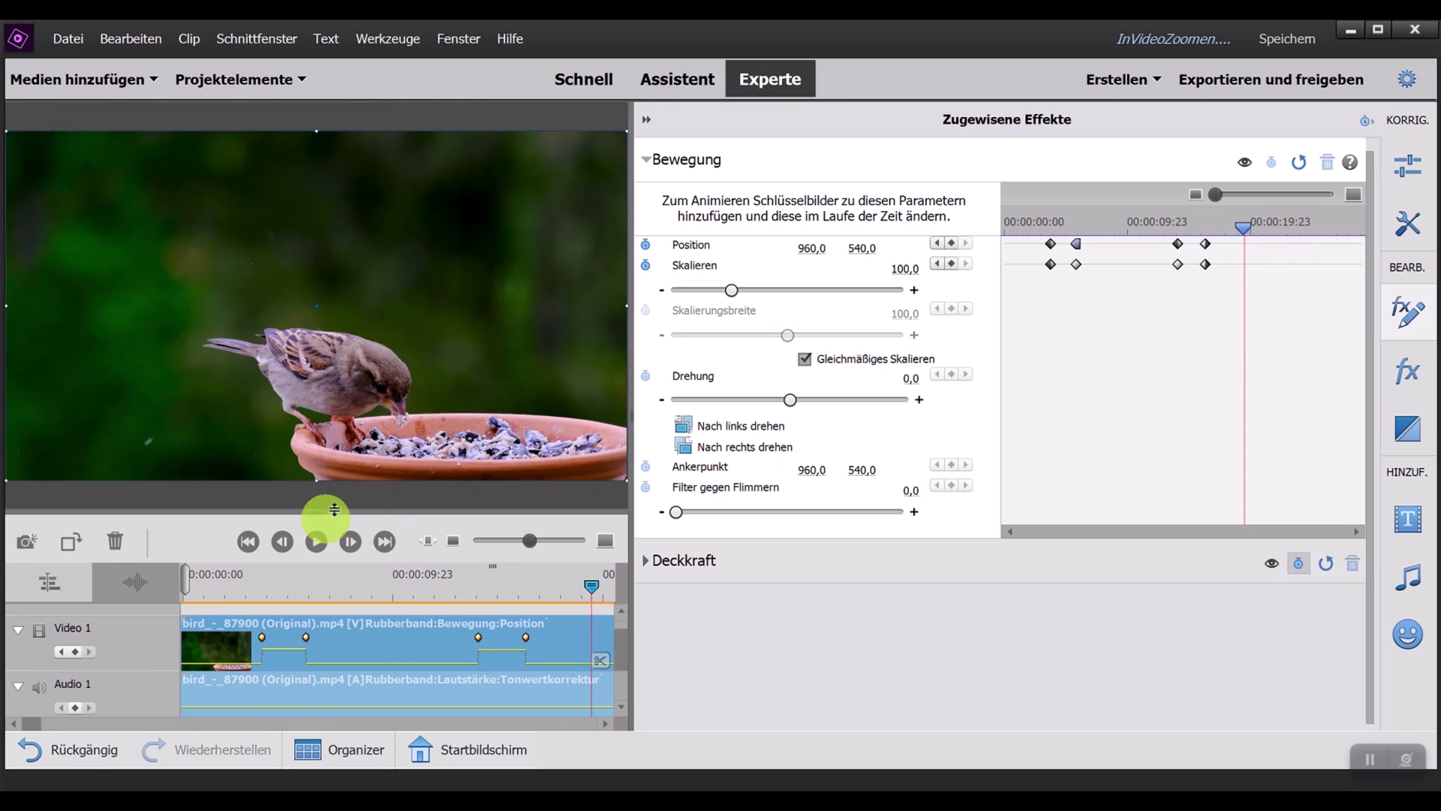
Play through the zoom animation, pause, and collapse the Zugewiesene Effekte panel
key(space)
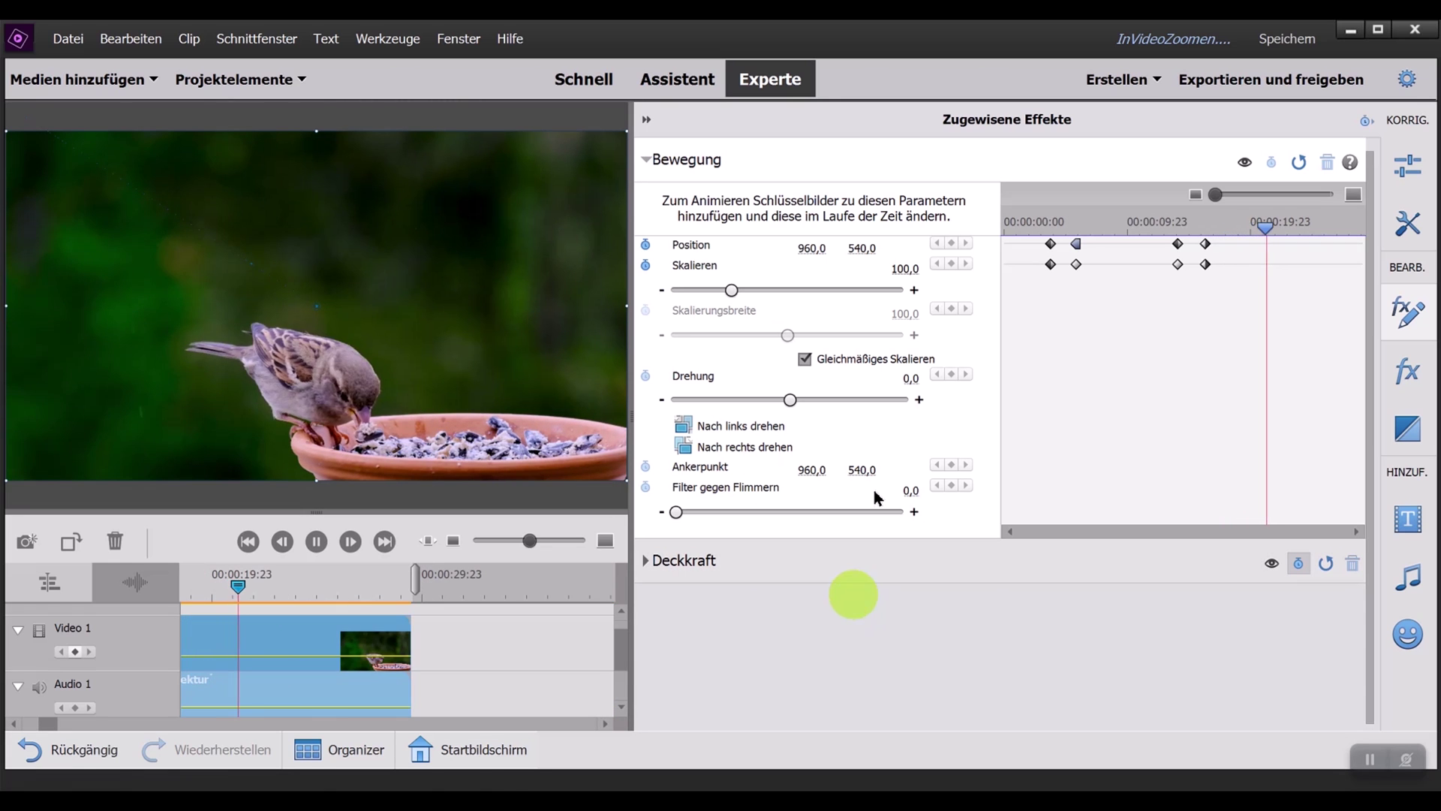
click(321, 543)
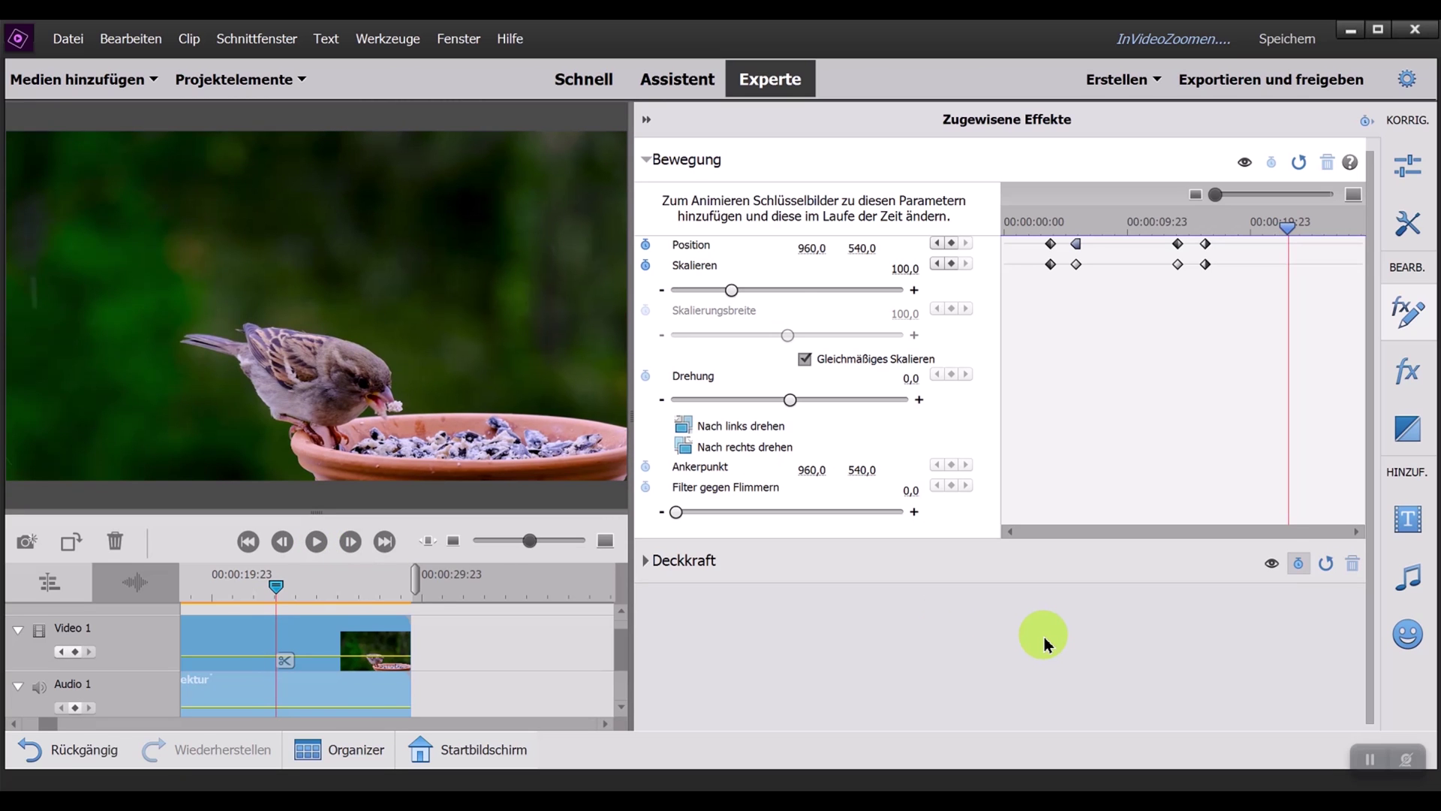
click(647, 122)
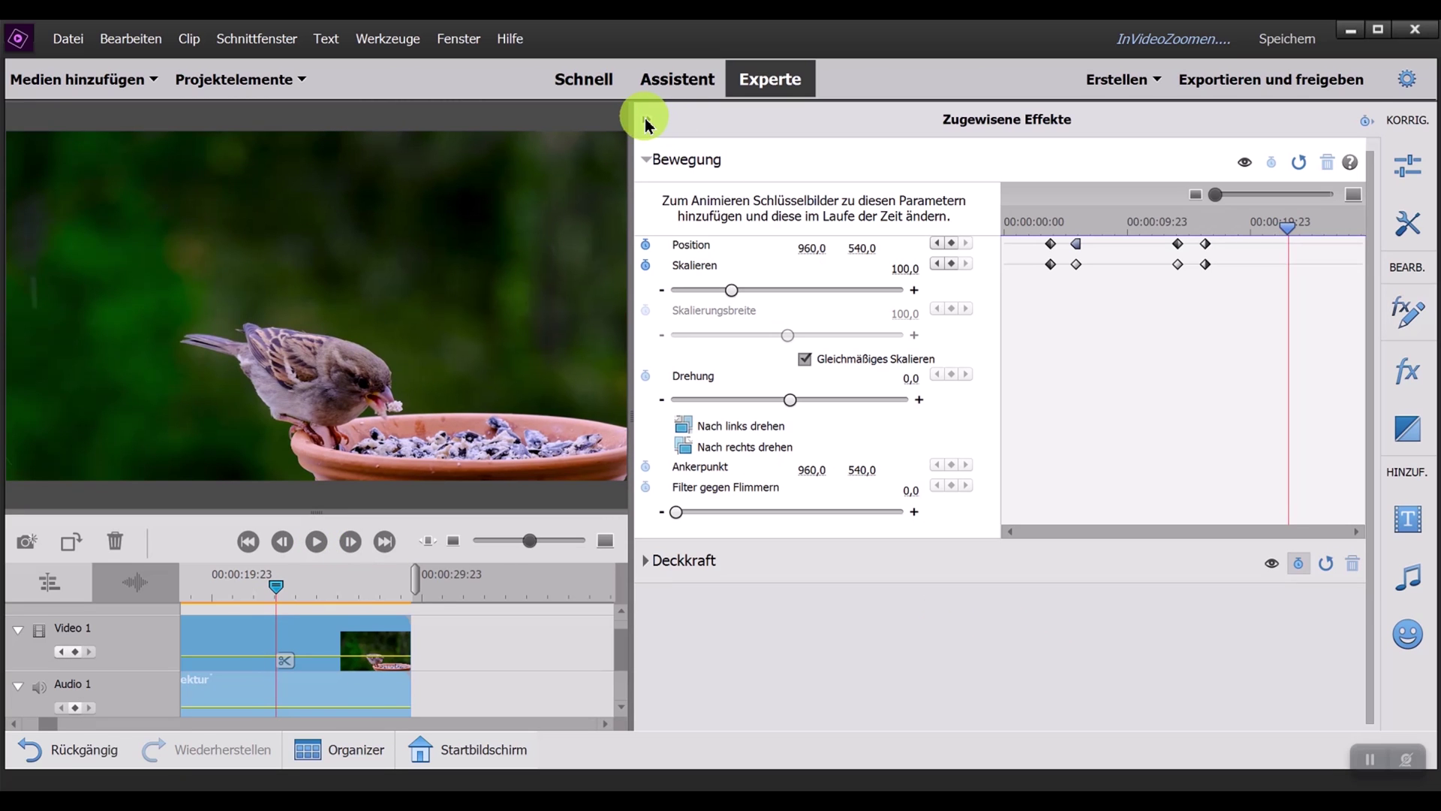